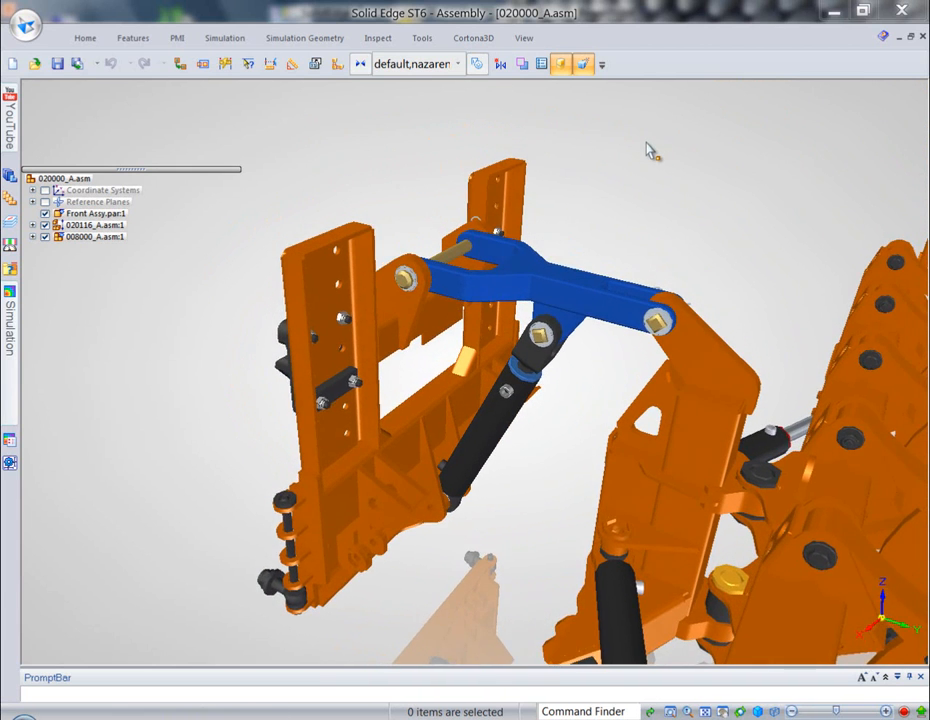
# - Open the 008000_A.asm subassembly in its own window and apply the 00-Simulation display configuration
pyautogui.rightClick(90, 240)
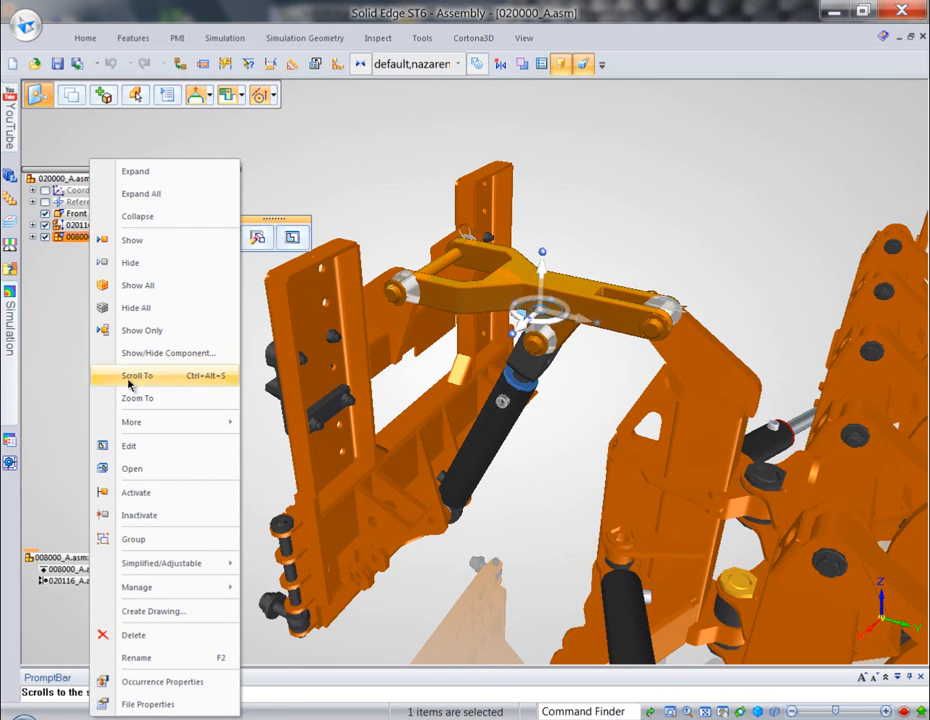
pyautogui.click(131, 468)
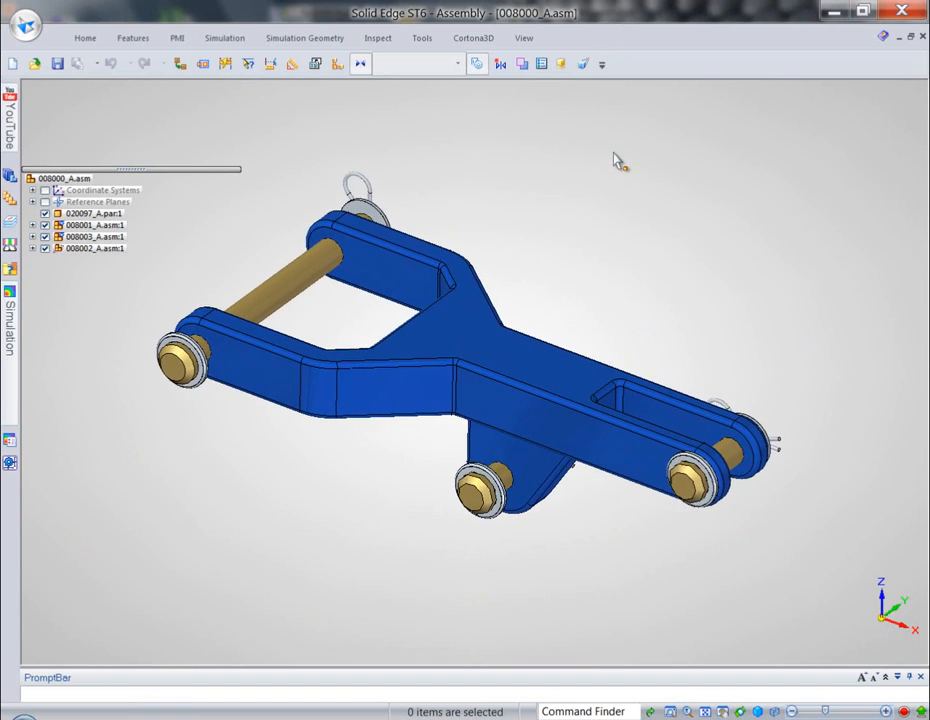
pyautogui.click(413, 66)
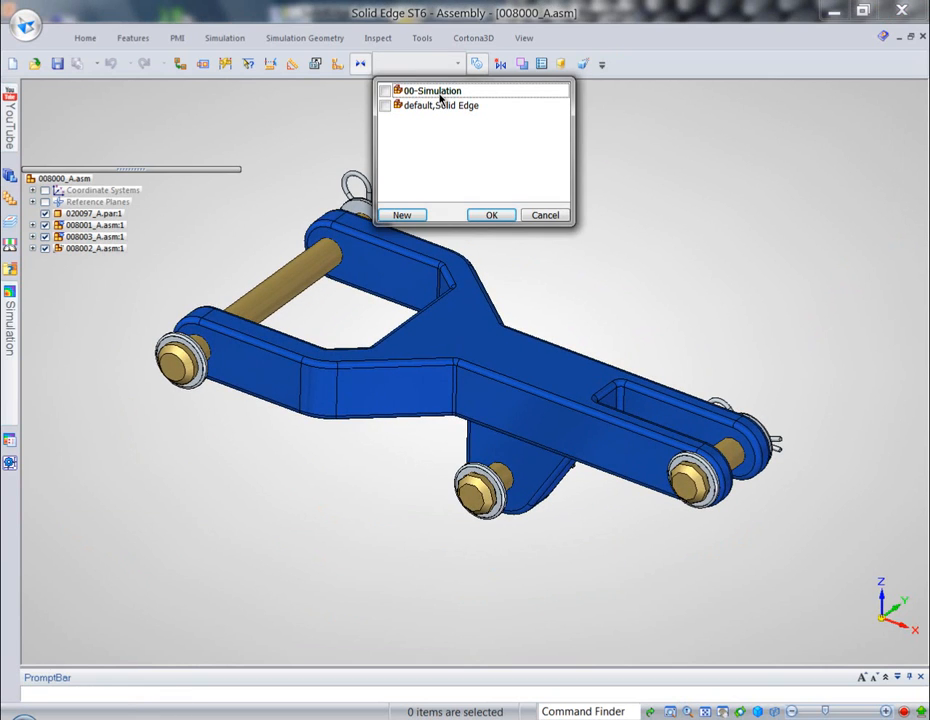
pyautogui.doubleClick(436, 91)
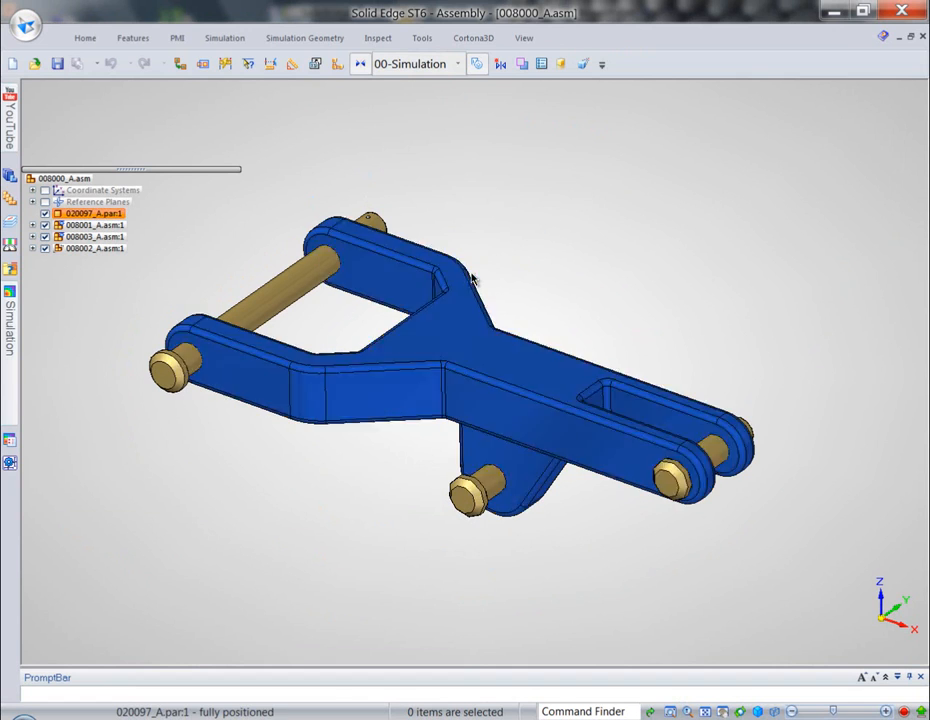
# - Edit the blue arm 020097_A.par in place and delete its edge rounds by feature in the Simplify environment
pyautogui.click(490, 311)
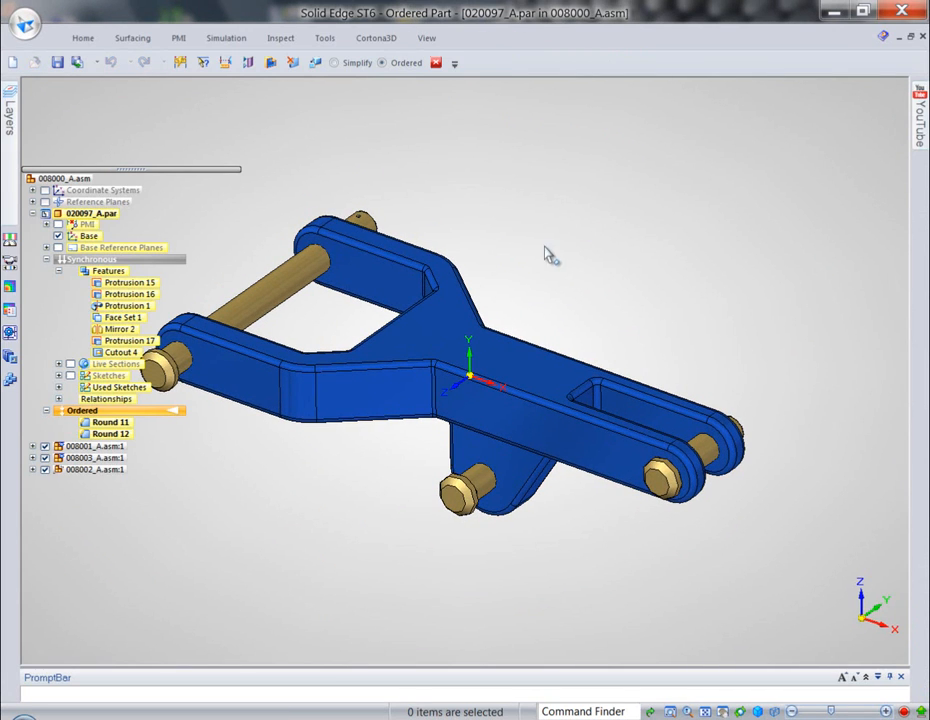
pyautogui.click(355, 62)
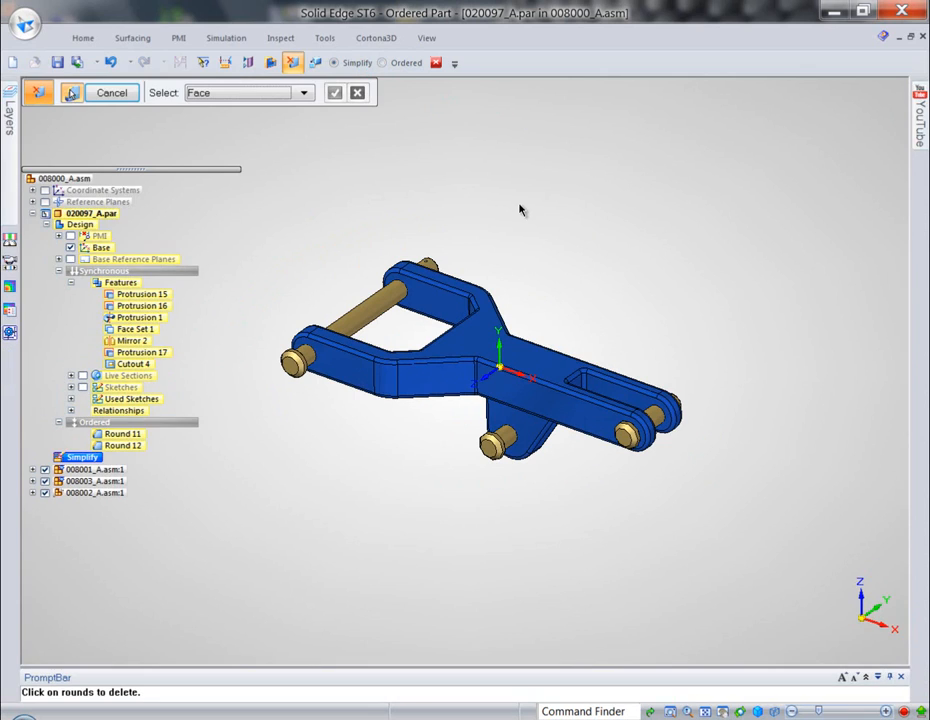
pyautogui.click(304, 93)
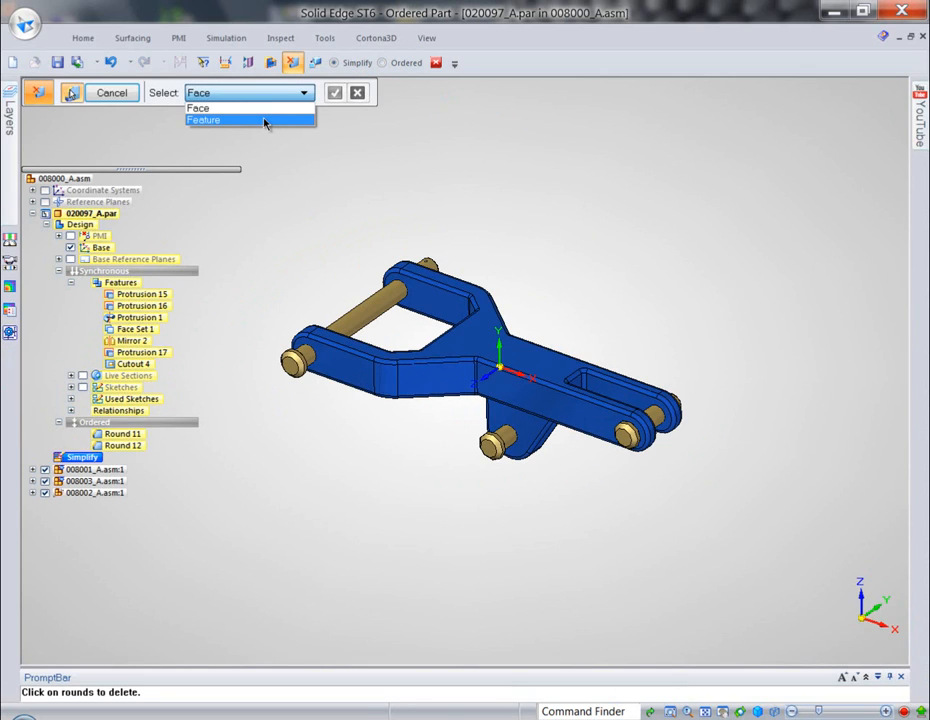
pyautogui.click(265, 120)
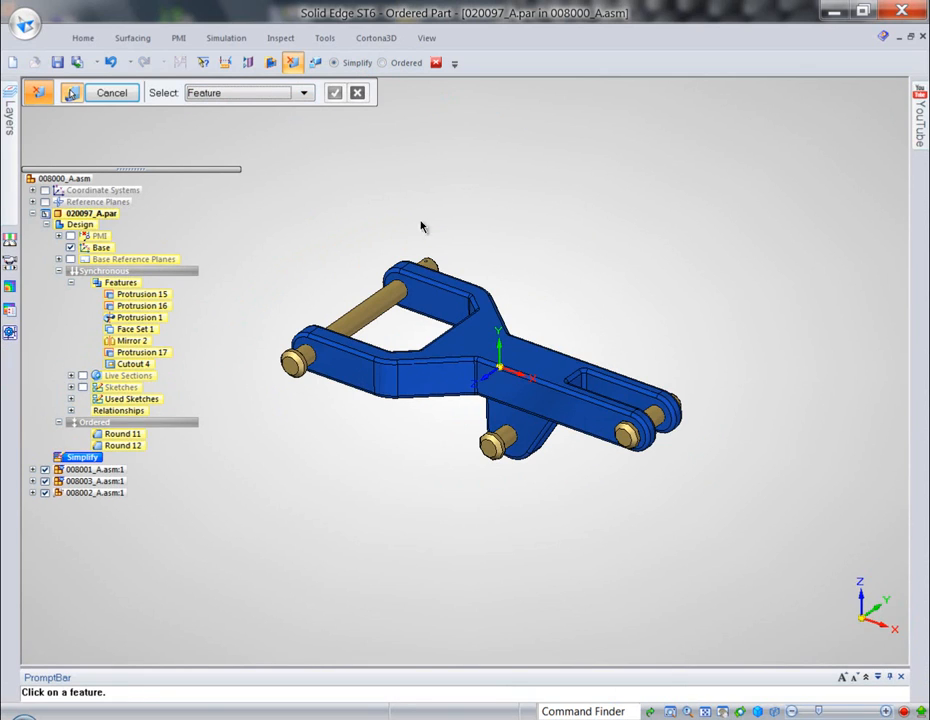
pyautogui.click(475, 305)
pyautogui.rightClick(540, 250)
pyautogui.rightClick(542, 248)
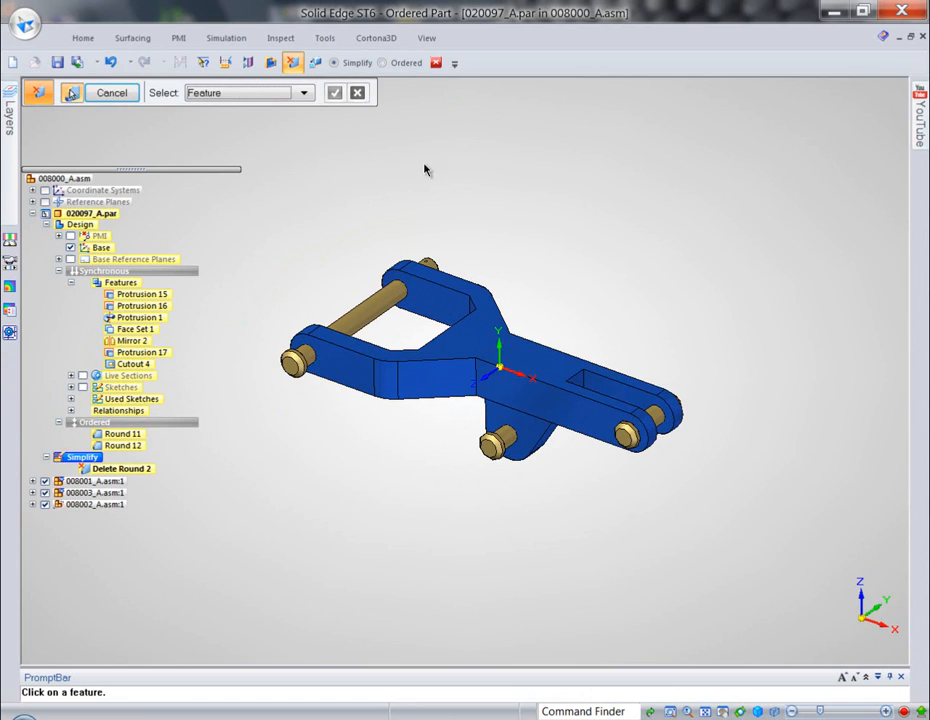
# - Return to the 008000_A assembly and use the simplified version of the arm 020097_A.par
pyautogui.click(132, 95)
pyautogui.click(436, 63)
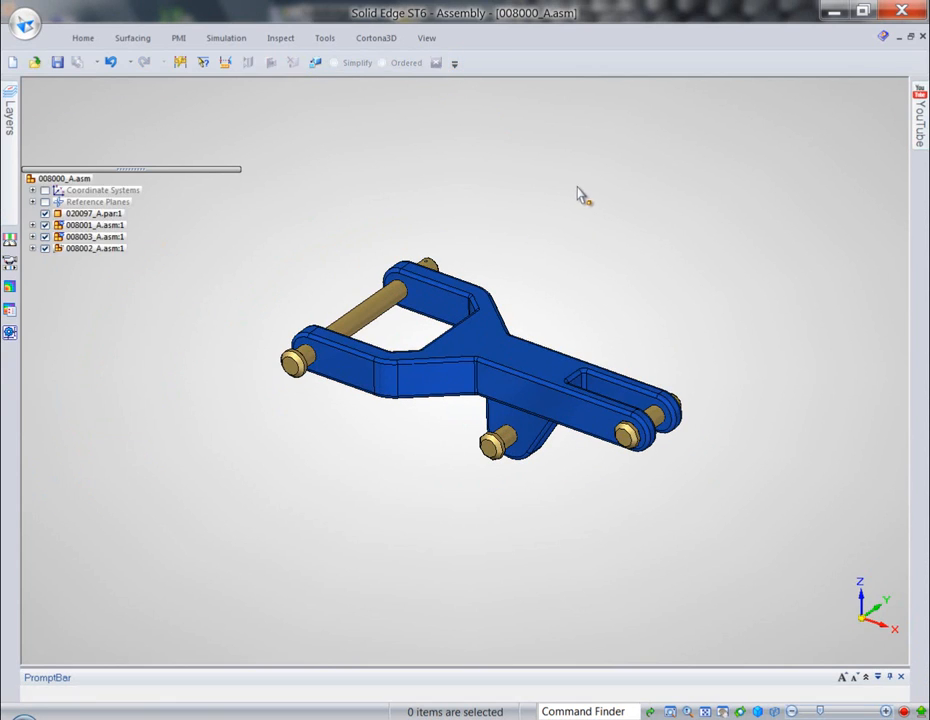
pyautogui.click(512, 330)
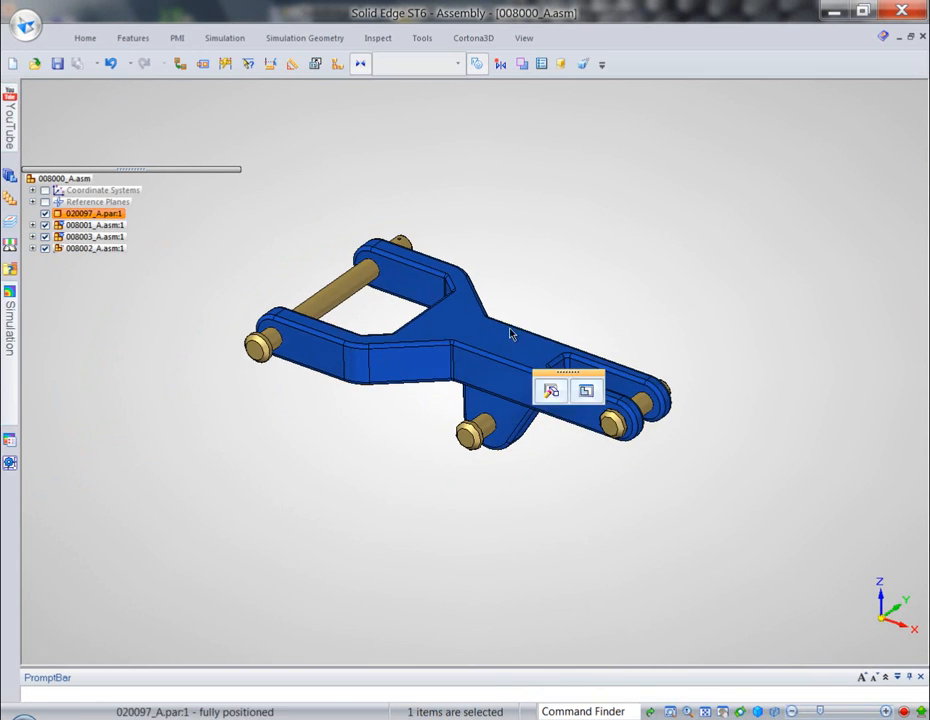
pyautogui.moveTo(610, 236); pyautogui.dragTo(618, 268, button='right')
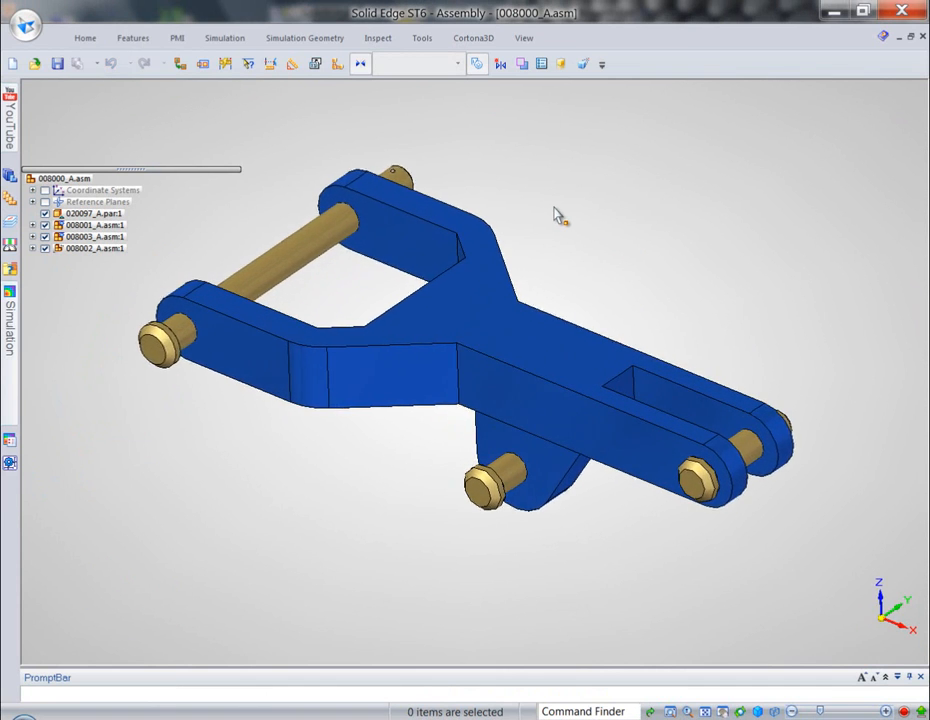
# - Create a Linear Static study with a Tetrahedral mesh including all components, and keep the study tree permanently displayed
pyautogui.click(225, 38)
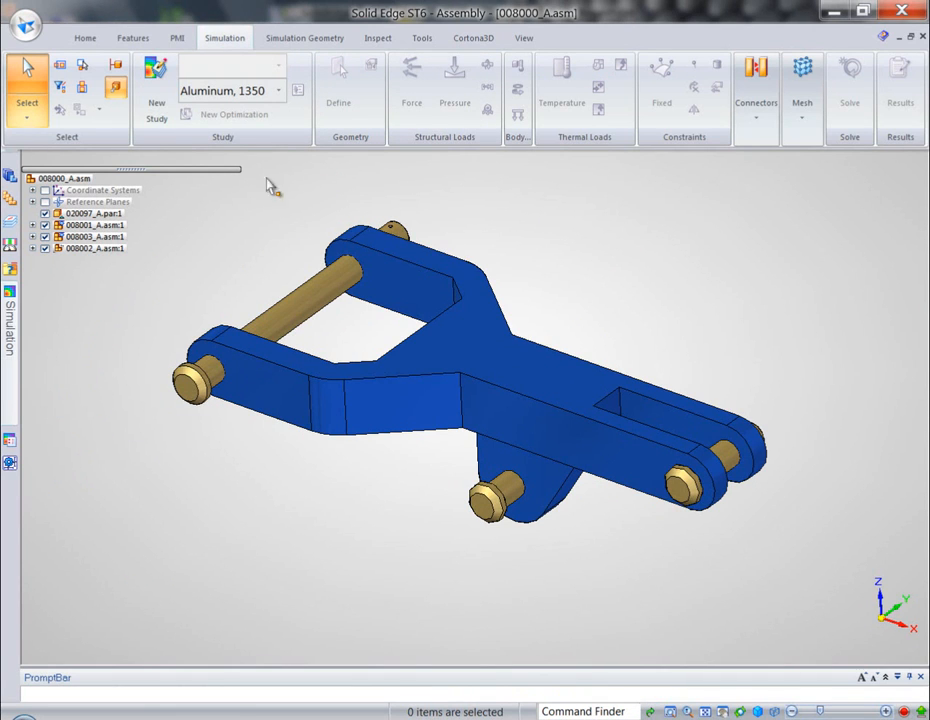
pyautogui.click(157, 95)
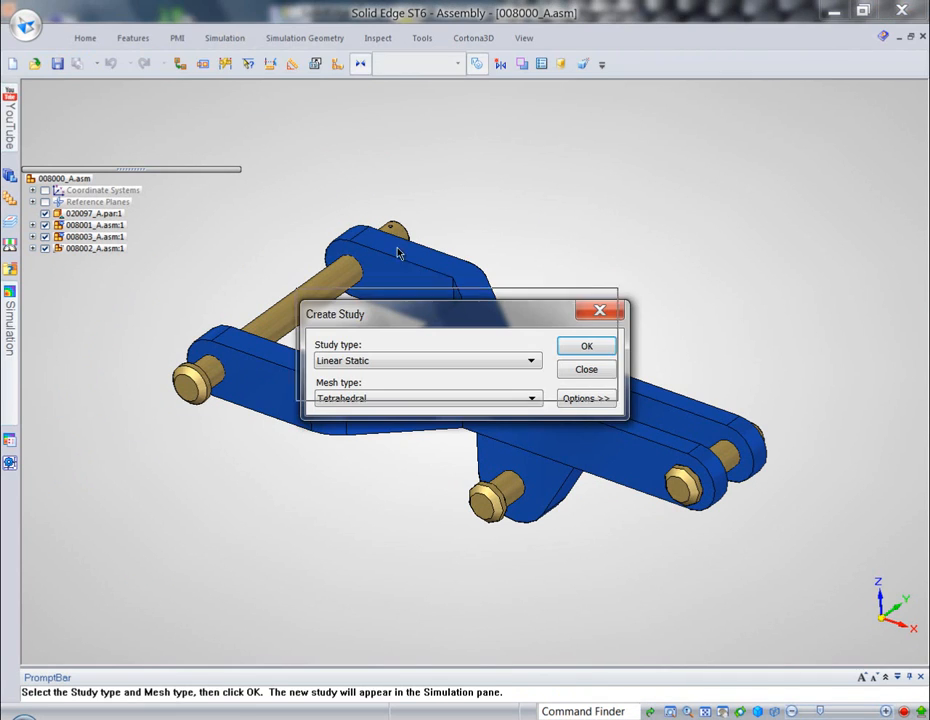
pyautogui.click(479, 258)
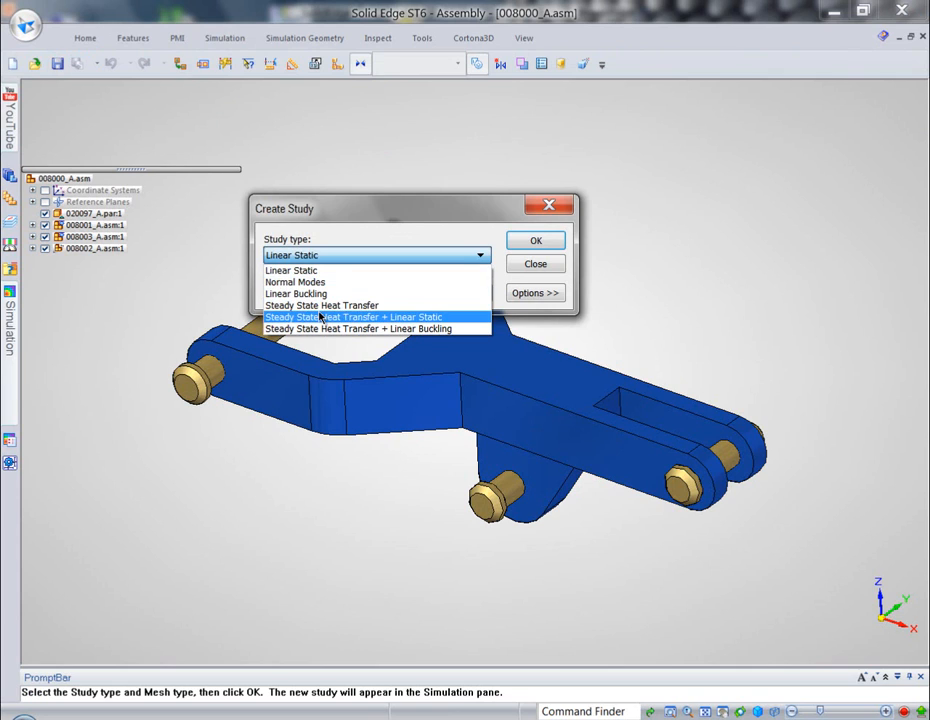
pyautogui.click(318, 271)
pyautogui.click(536, 241)
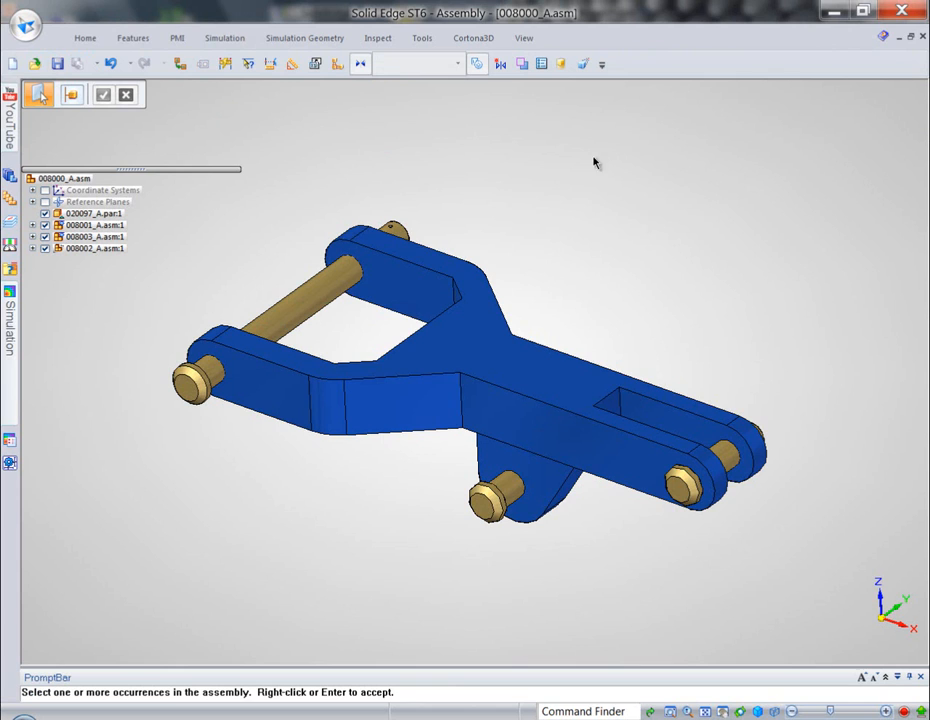
pyautogui.moveTo(154, 119); pyautogui.dragTo(800, 574)
pyautogui.rightClick(649, 226)
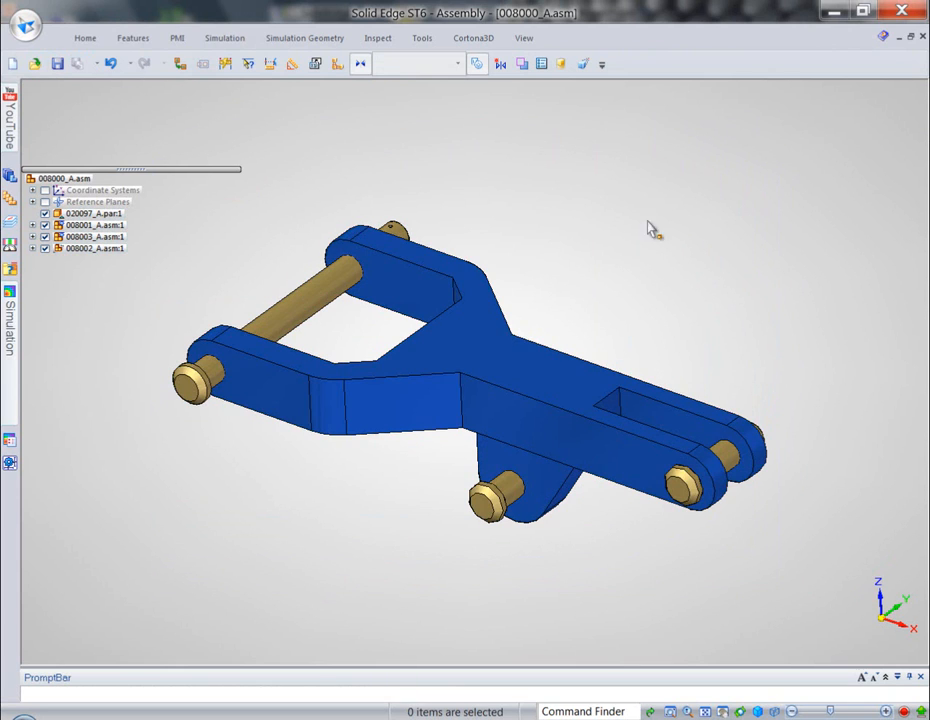
pyautogui.click(18, 316)
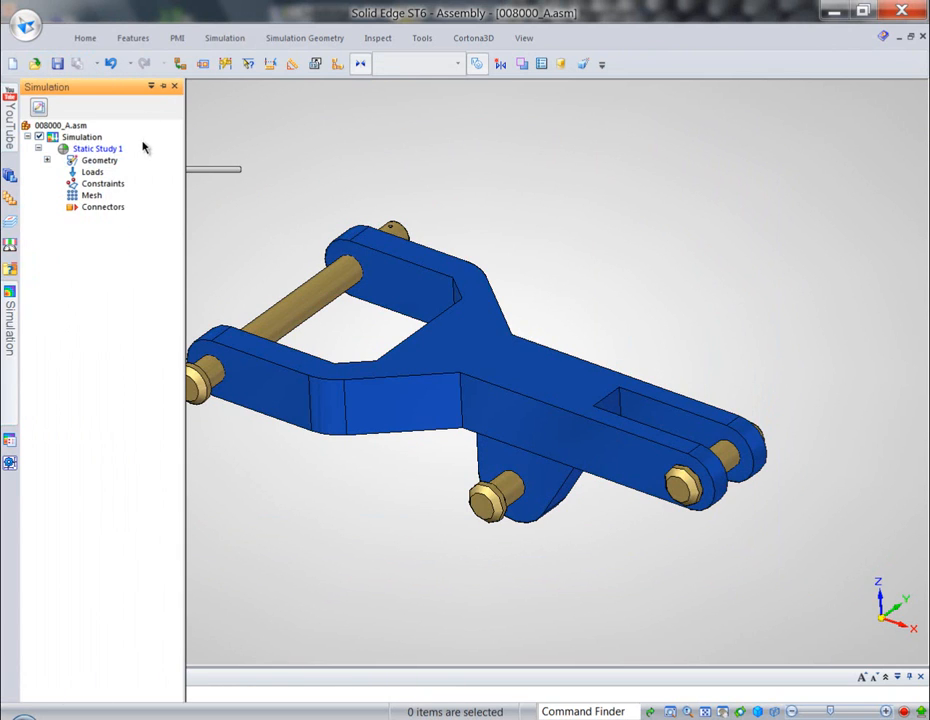
pyautogui.click(163, 87)
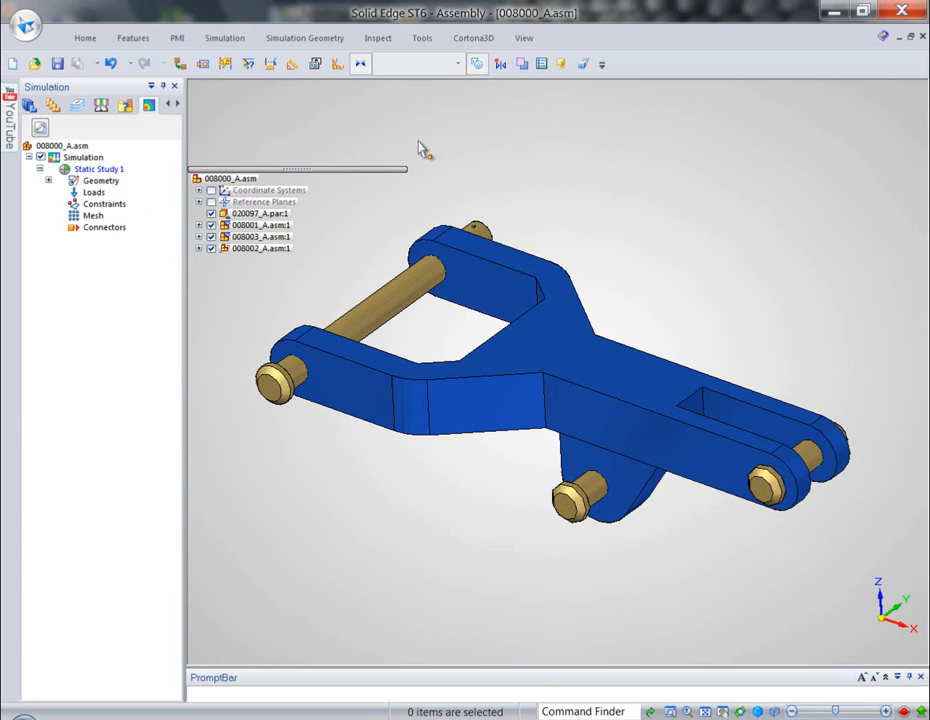
# - Apply a 3000 N force pointing vertically downward to the middle face of the pin in the slotted narrow end
pyautogui.click(225, 39)
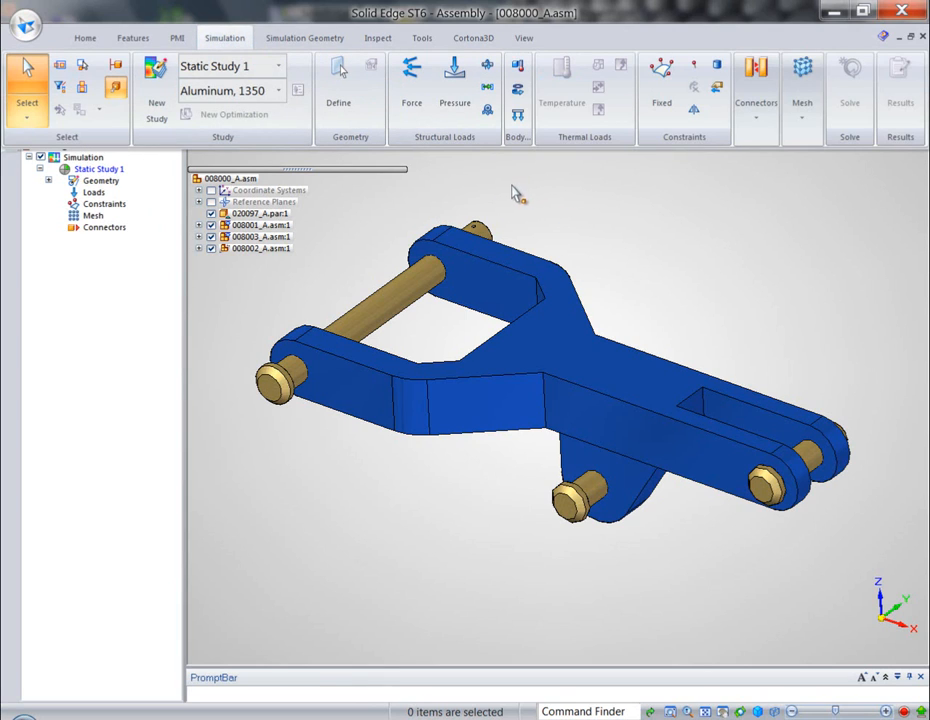
pyautogui.click(412, 75)
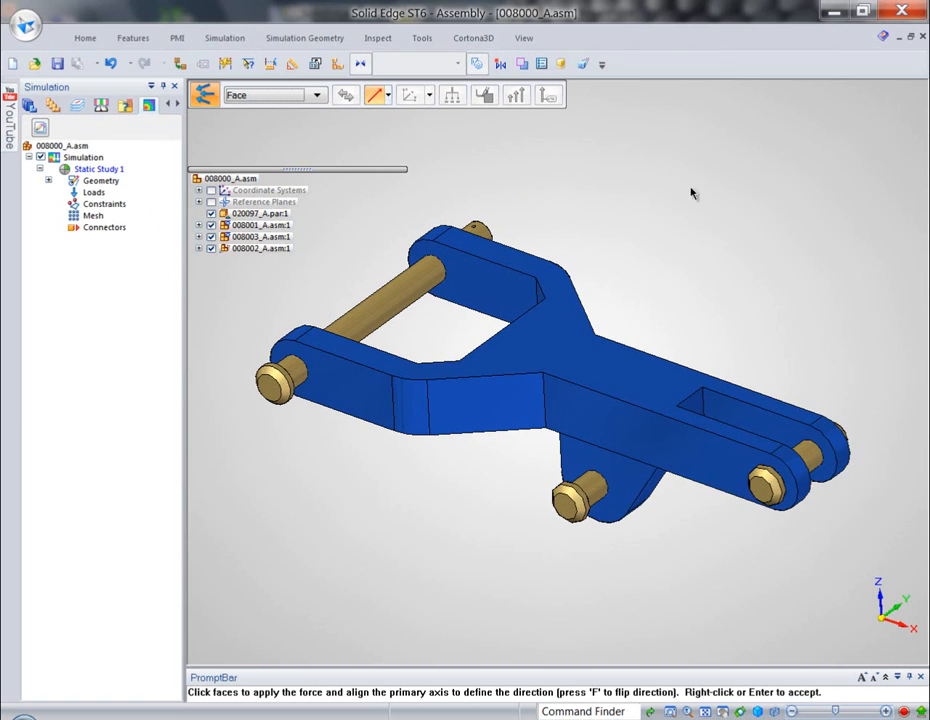
pyautogui.click(800, 438)
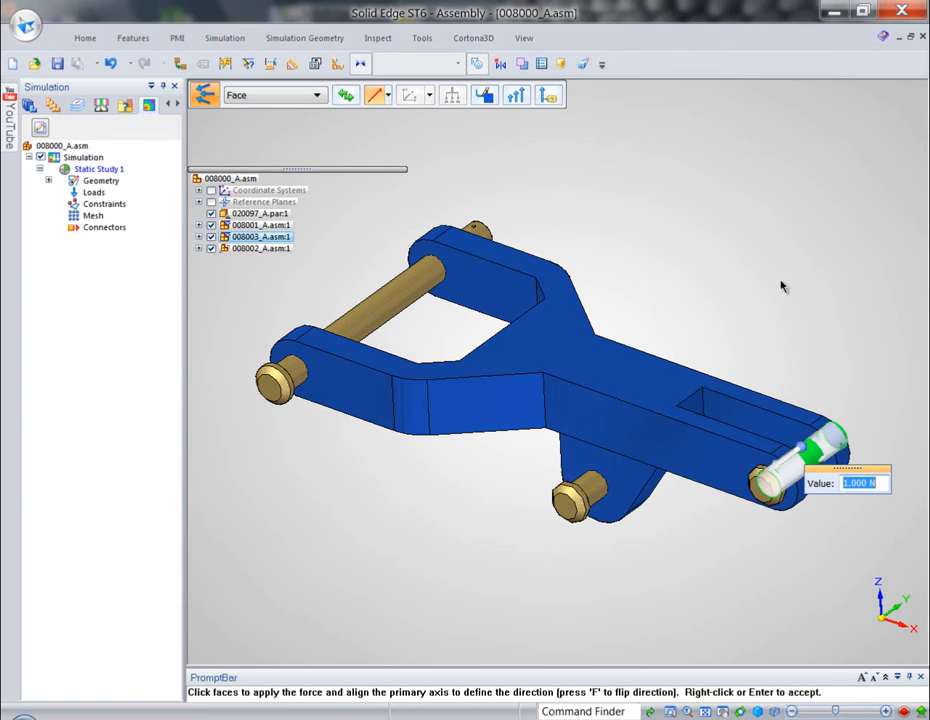
pyautogui.press('Return')
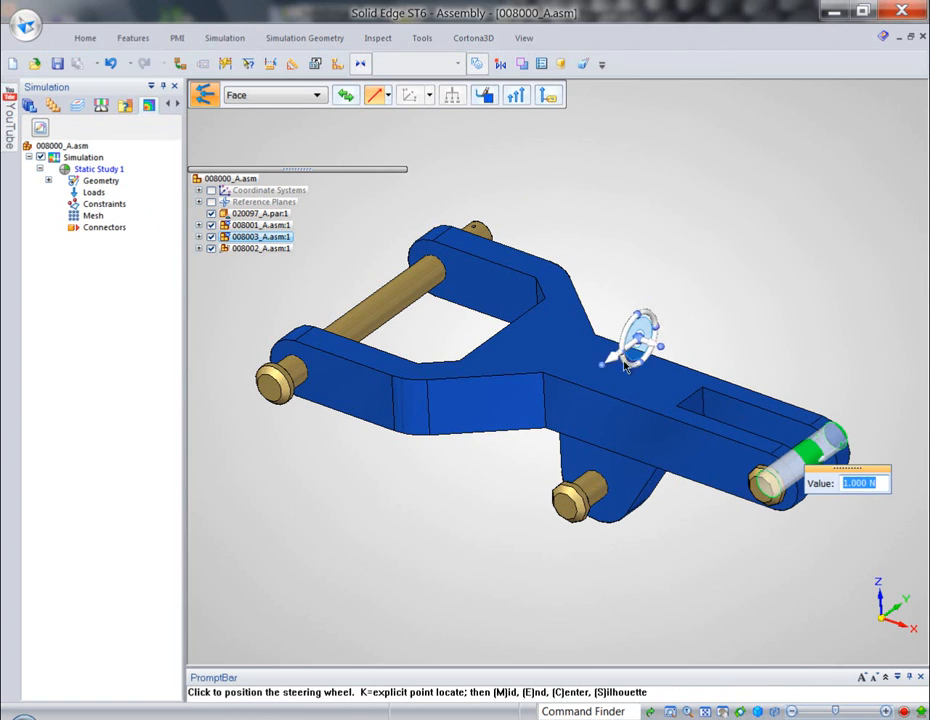
pyautogui.click(624, 372)
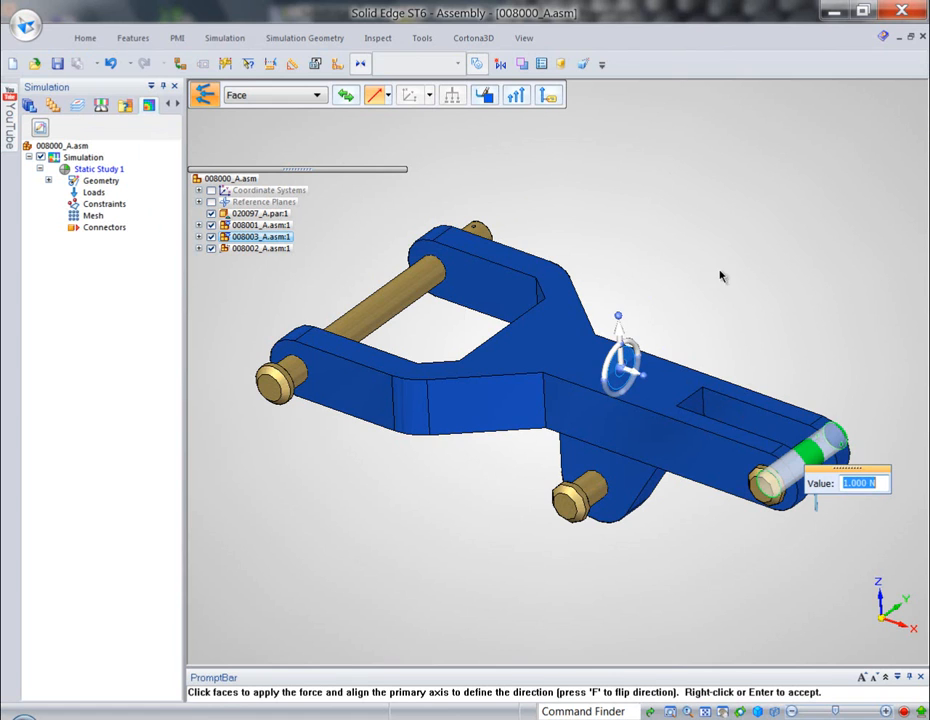
pyautogui.scroll(3, 727, 311)
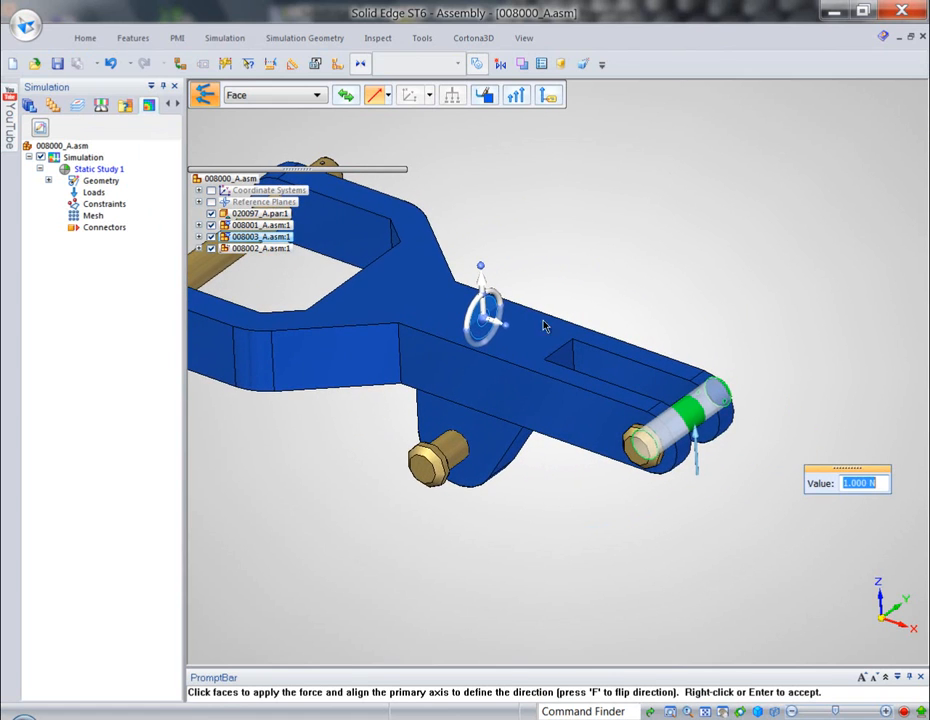
pyautogui.press('f')
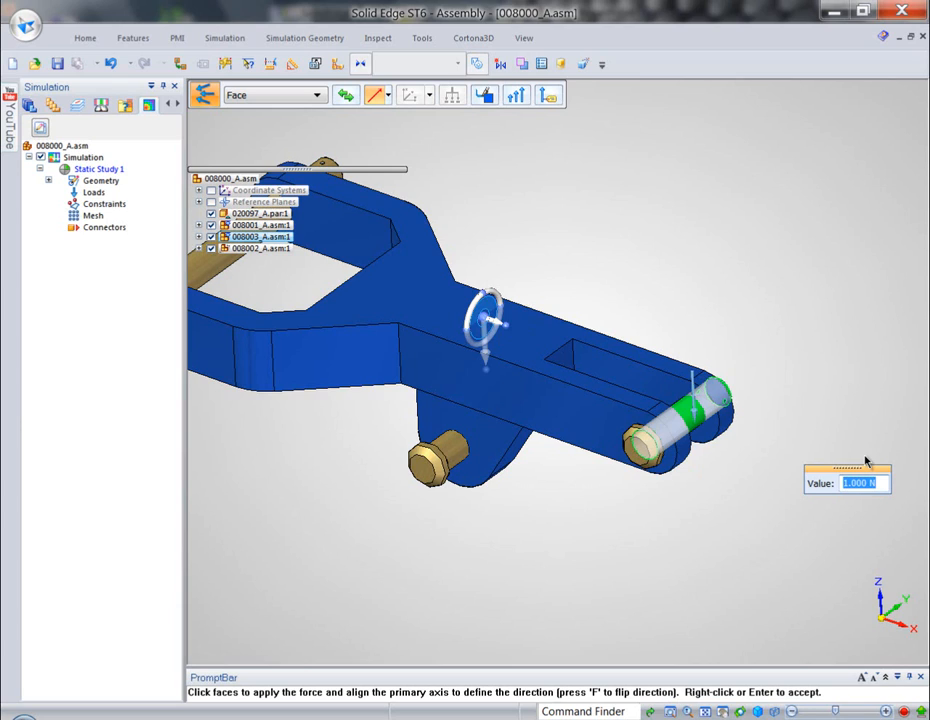
pyautogui.write('3000')
pyautogui.press('Return')
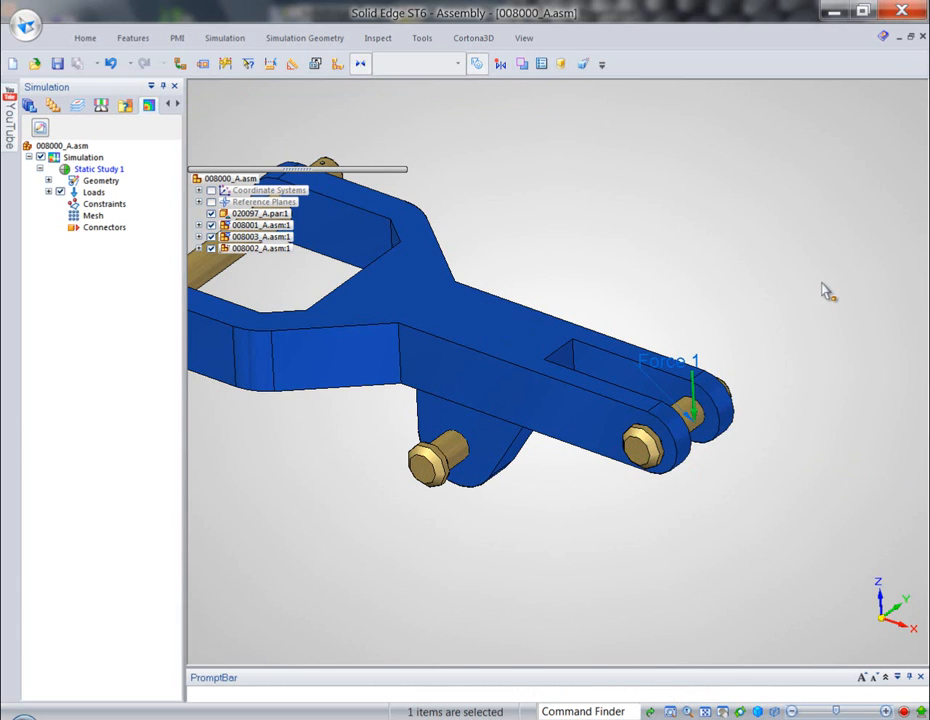
# - Apply a Fixed constraint to the cylindrical faces of the lower lug pin and the long pin through the wide fork
pyautogui.moveTo(739, 293)
pyautogui.mouseDown(button='middle')
pyautogui.moveTo(768, 266)
pyautogui.moveTo(753, 284)
pyautogui.mouseUp(button='middle')
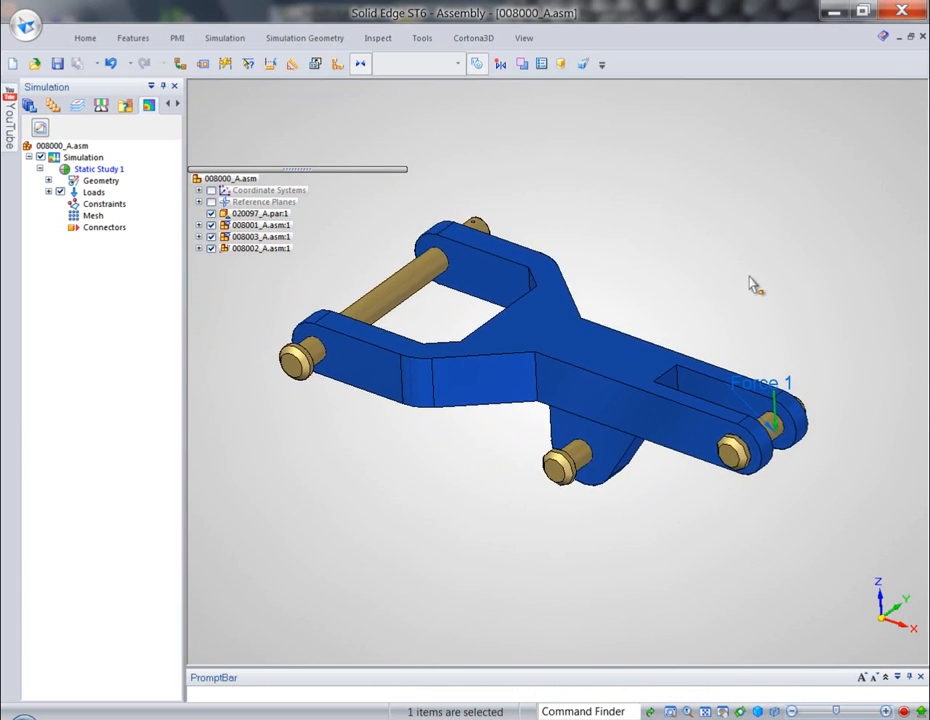
pyautogui.click(224, 40)
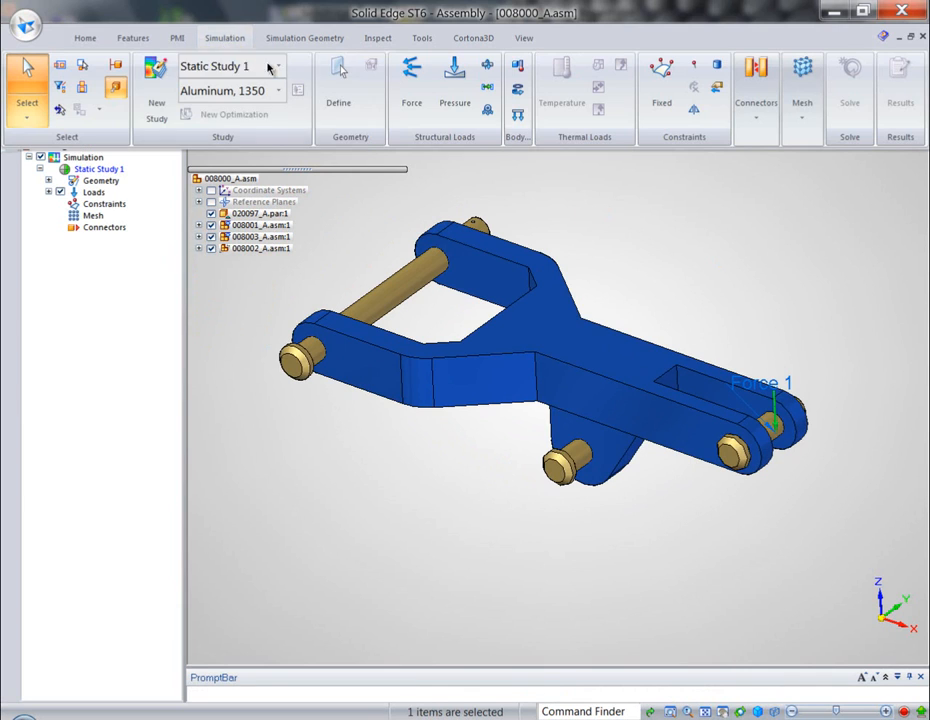
pyautogui.click(662, 85)
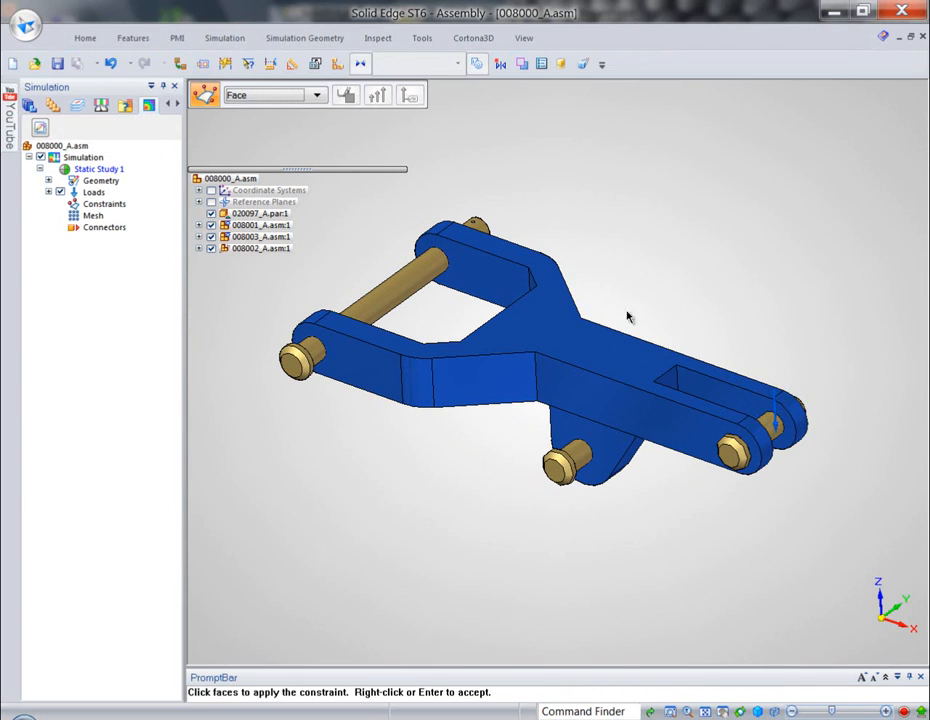
pyautogui.click(588, 452)
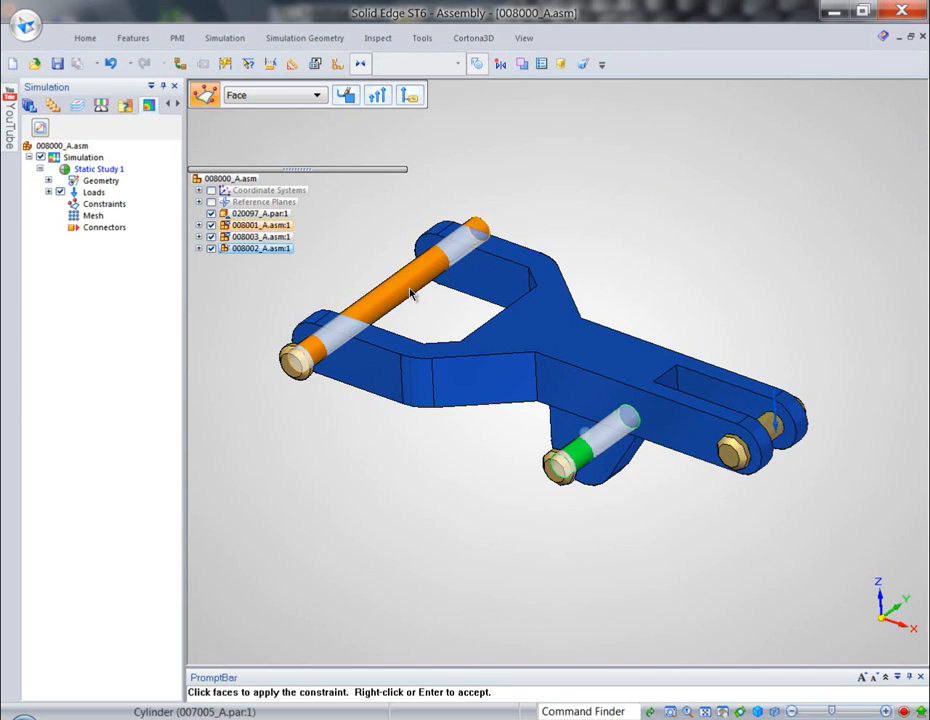
pyautogui.click(389, 282)
pyautogui.rightClick(668, 199)
# - Create automatic Glue connectors between all components of the assembly with a 0.33 mm search distance, checking each detected connection
pyautogui.moveTo(668, 224); pyautogui.dragTo(674, 286, button='middle')
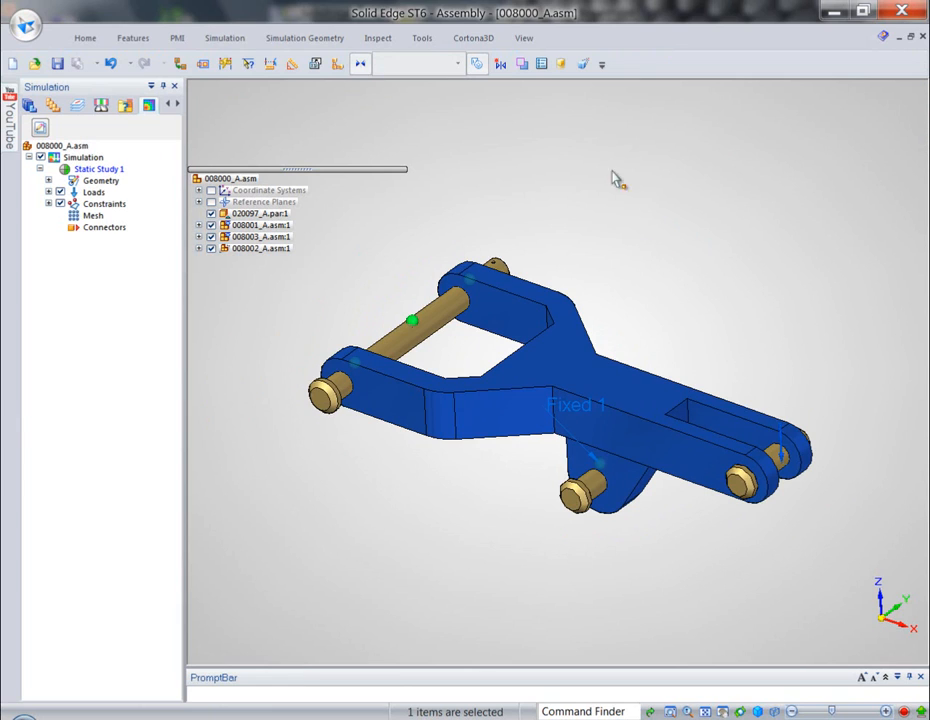
pyautogui.click(224, 40)
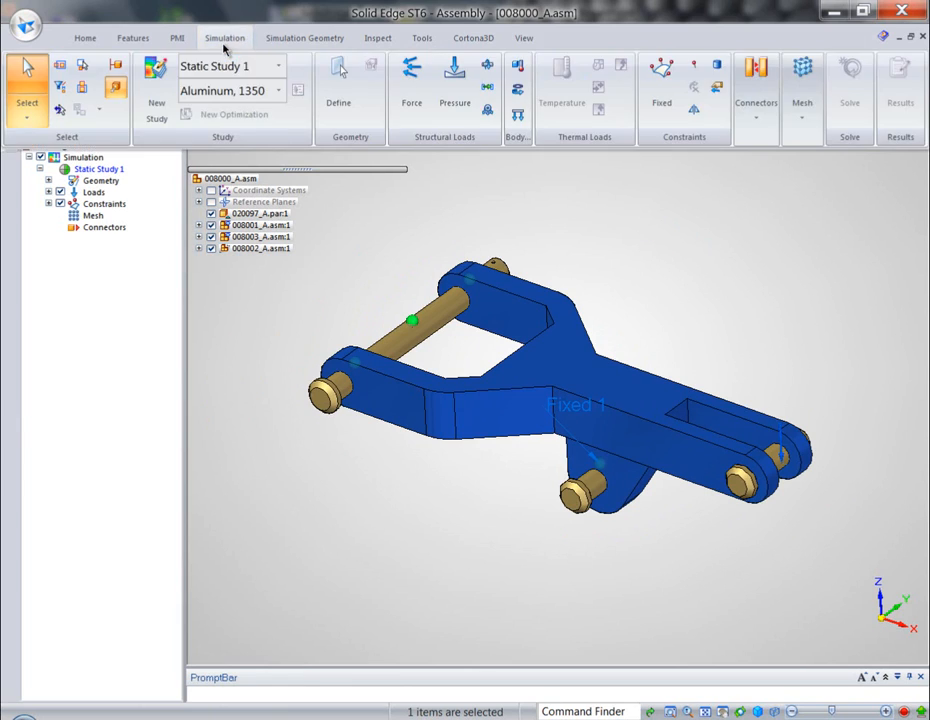
pyautogui.click(757, 117)
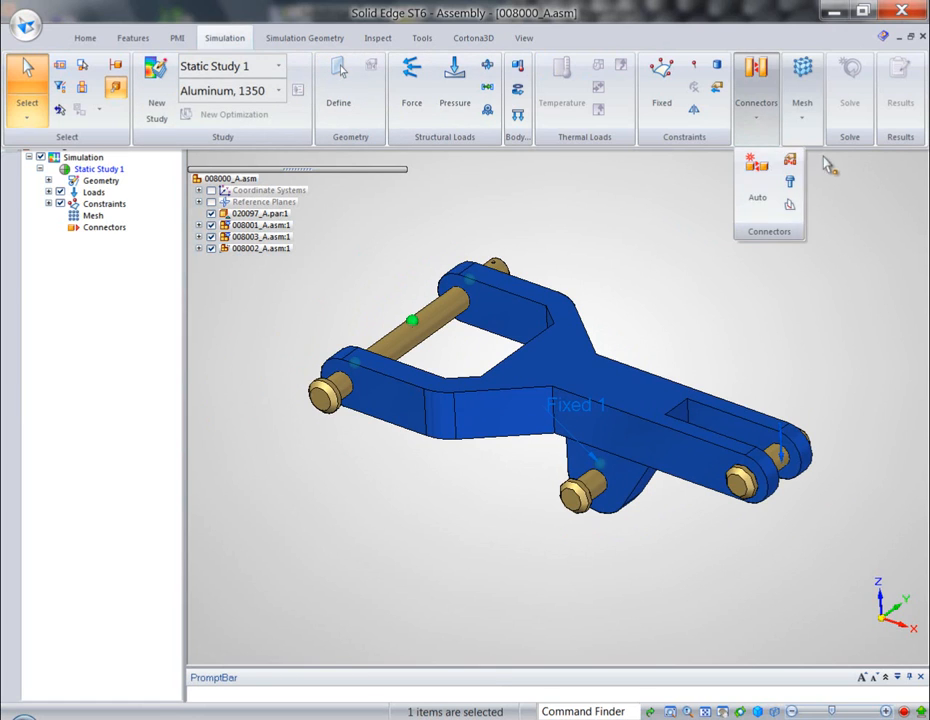
pyautogui.click(795, 158)
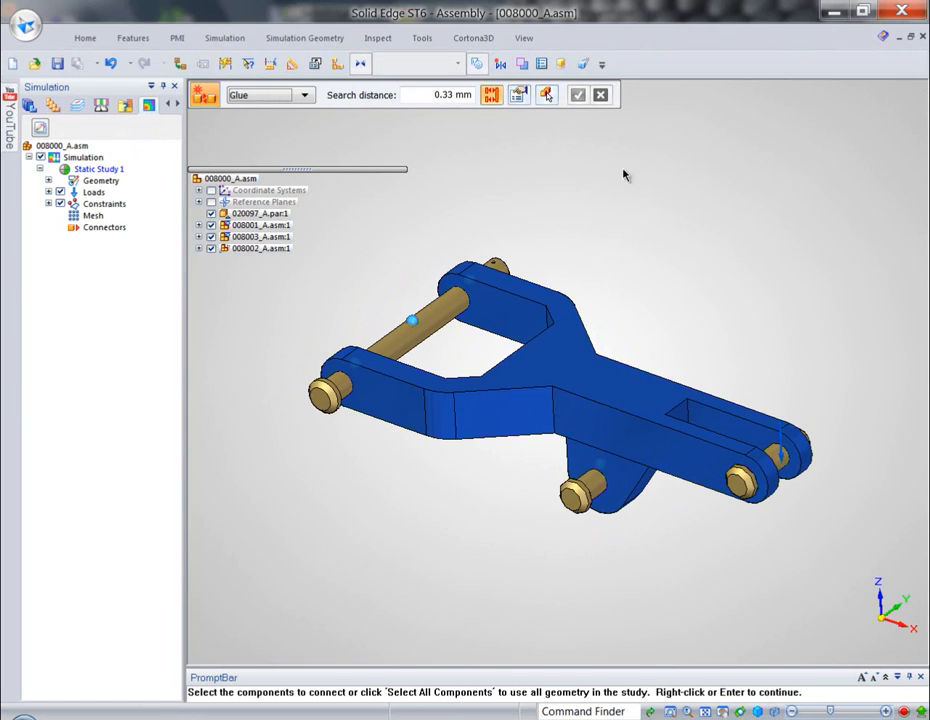
pyautogui.click(546, 94)
pyautogui.rightClick(698, 240)
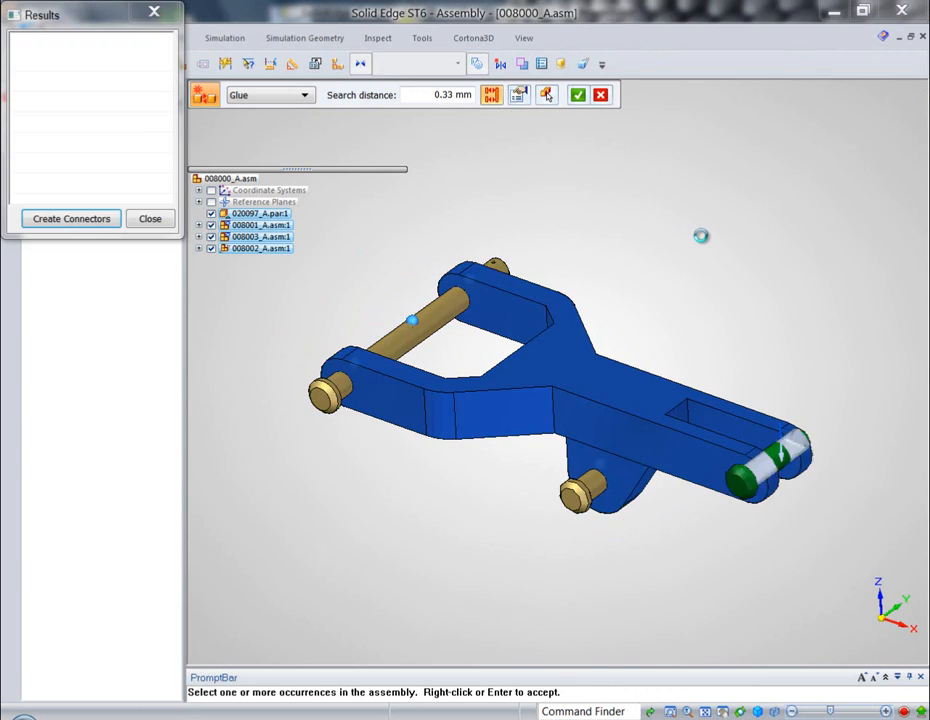
pyautogui.click(60, 61)
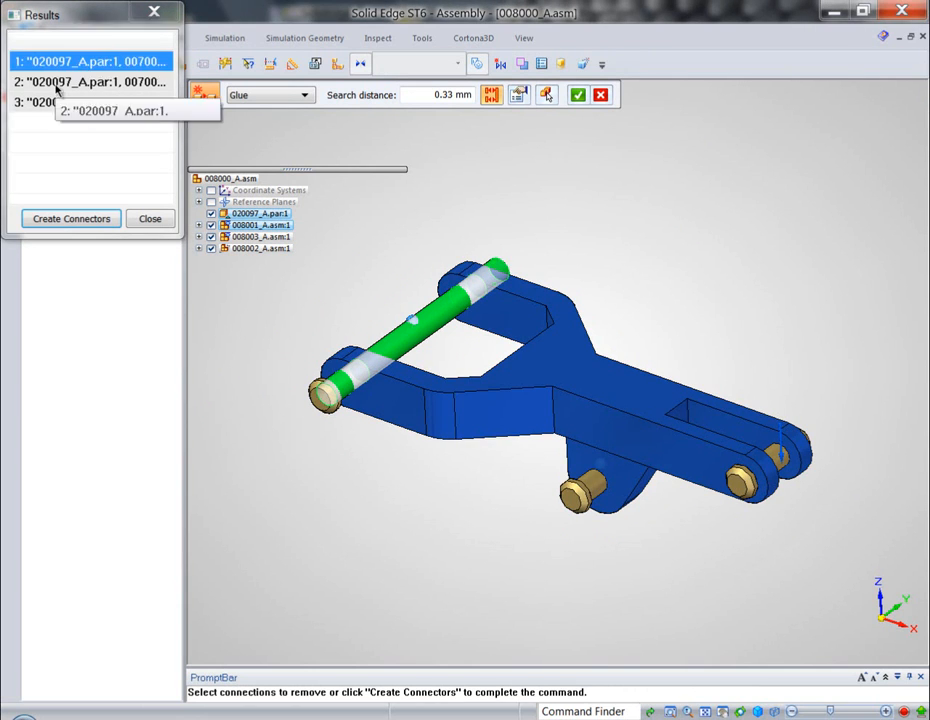
pyautogui.click(60, 81)
pyautogui.click(60, 102)
pyautogui.click(70, 218)
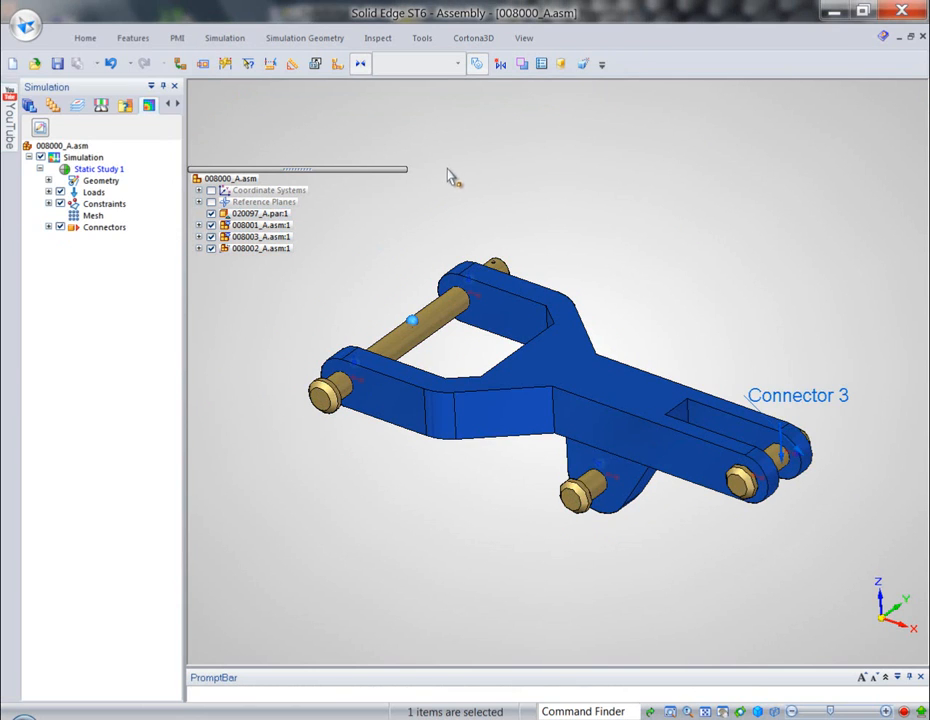
# - Generate the tetrahedral mesh with a subjective size of 8.78 mm and solve Static Study 1
pyautogui.rightClick(100, 216)
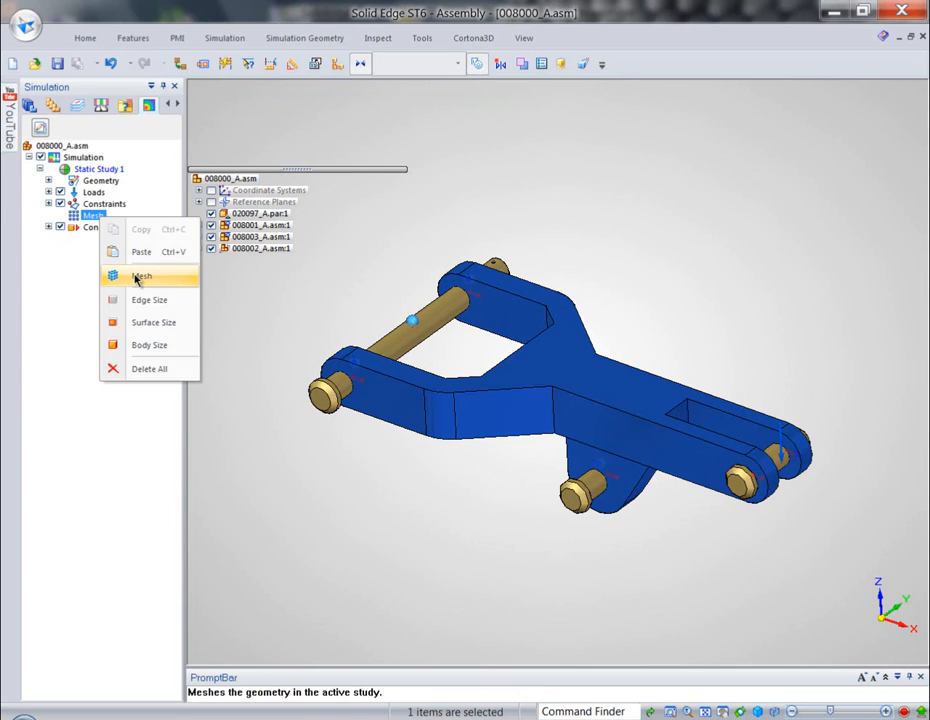
pyautogui.click(139, 276)
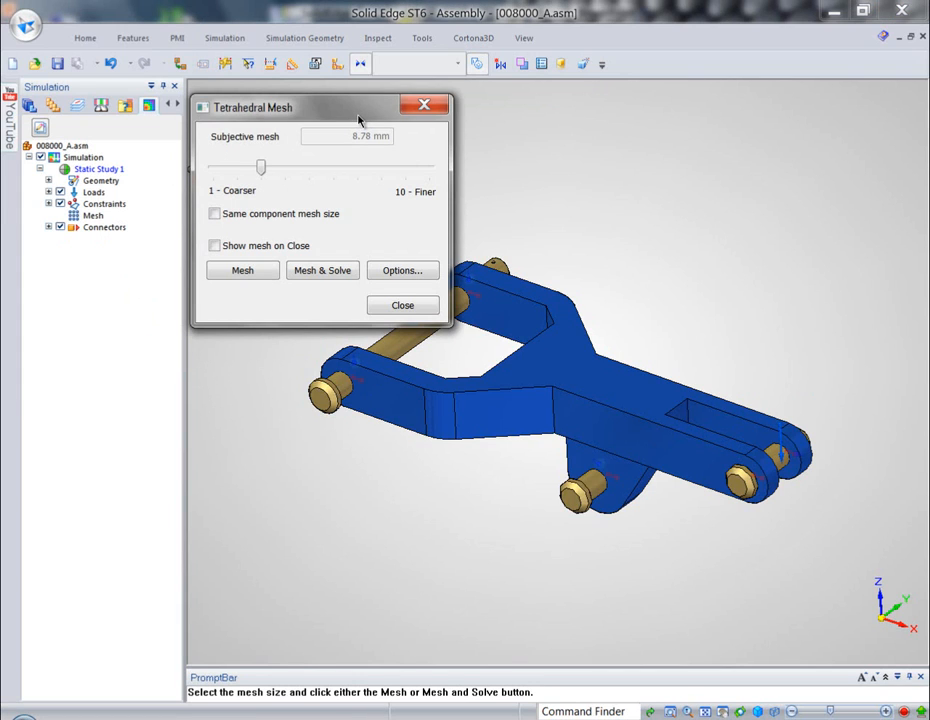
pyautogui.click(252, 271)
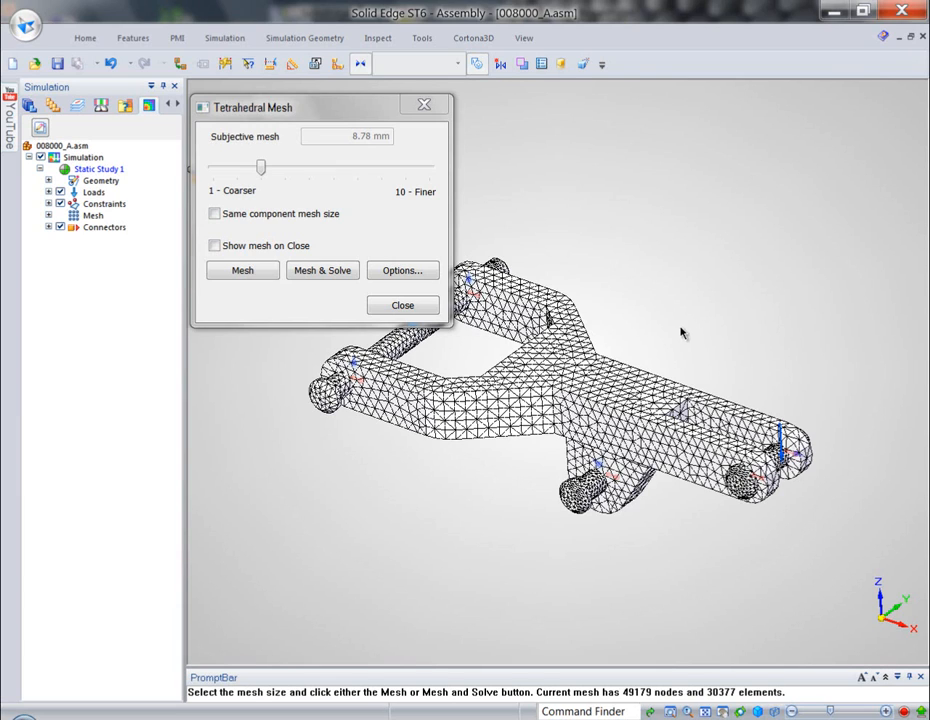
pyautogui.click(322, 270)
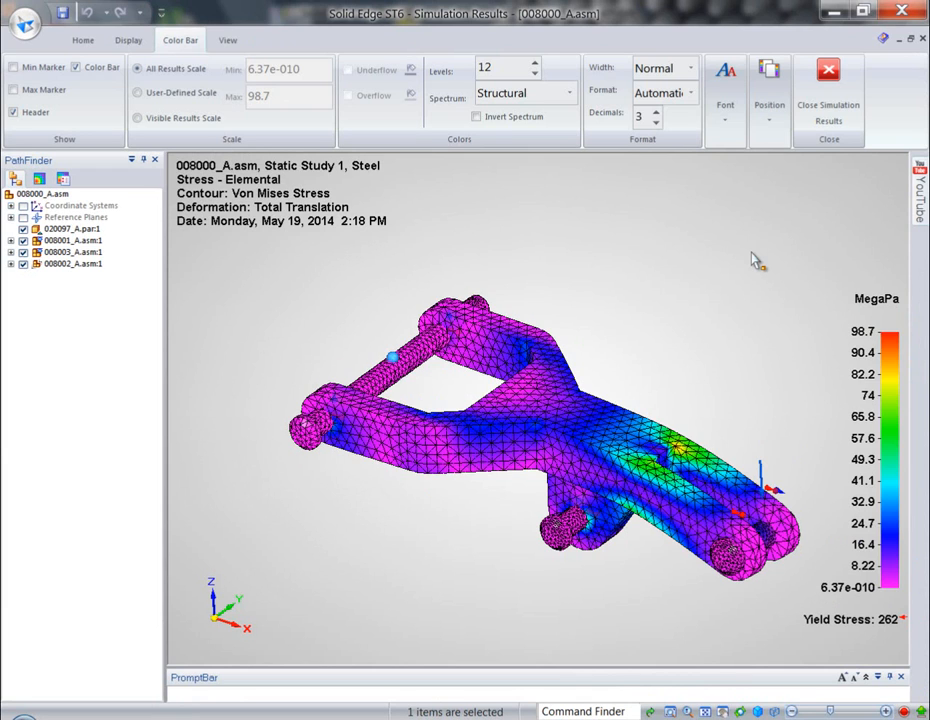
# - Play the deformation animation of the Von Mises stress results, and stop and close it after viewing
pyautogui.moveTo(752, 253); pyautogui.dragTo(641, 306, button='middle')
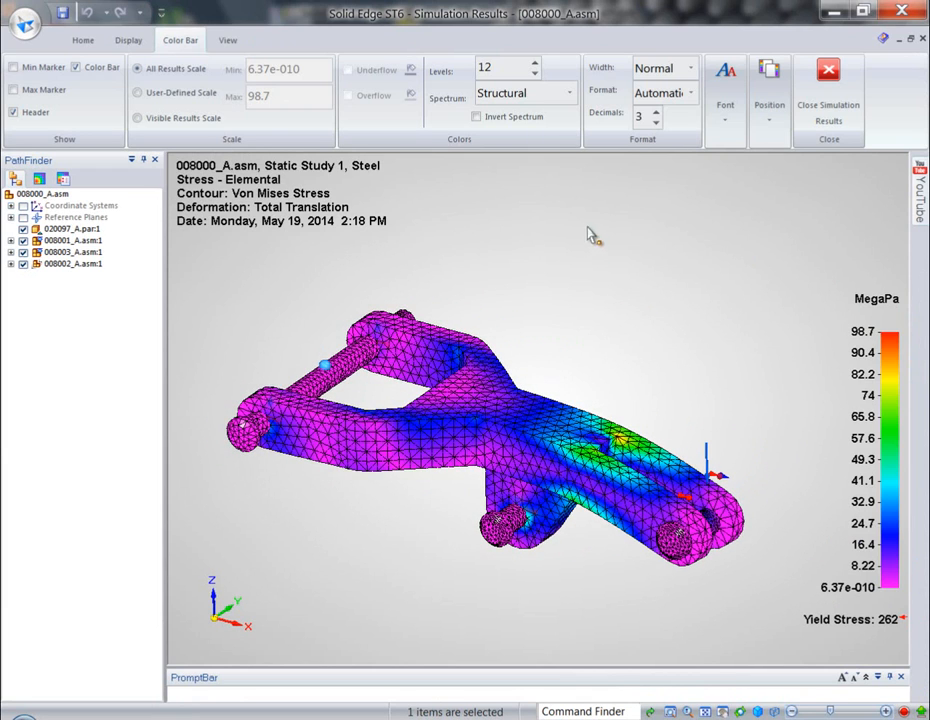
pyautogui.click(87, 40)
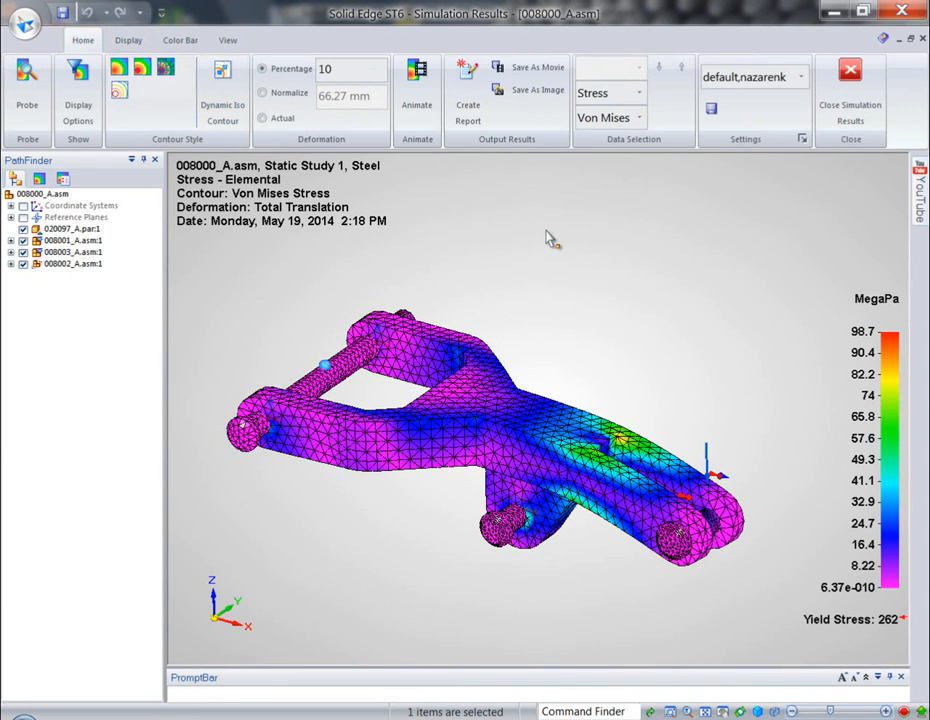
pyautogui.click(417, 82)
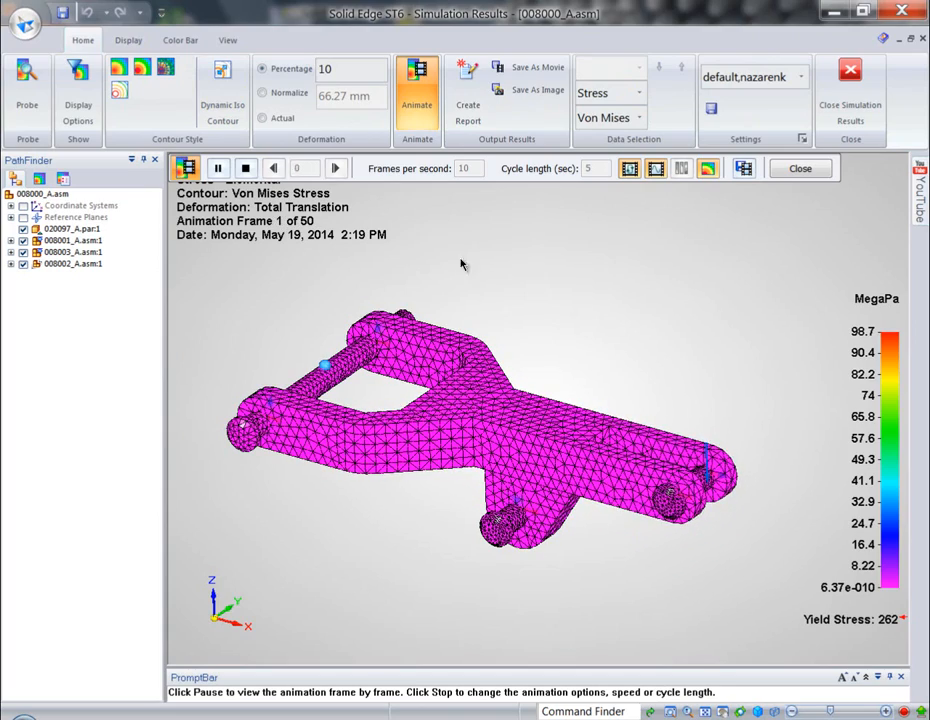
pyautogui.click(245, 168)
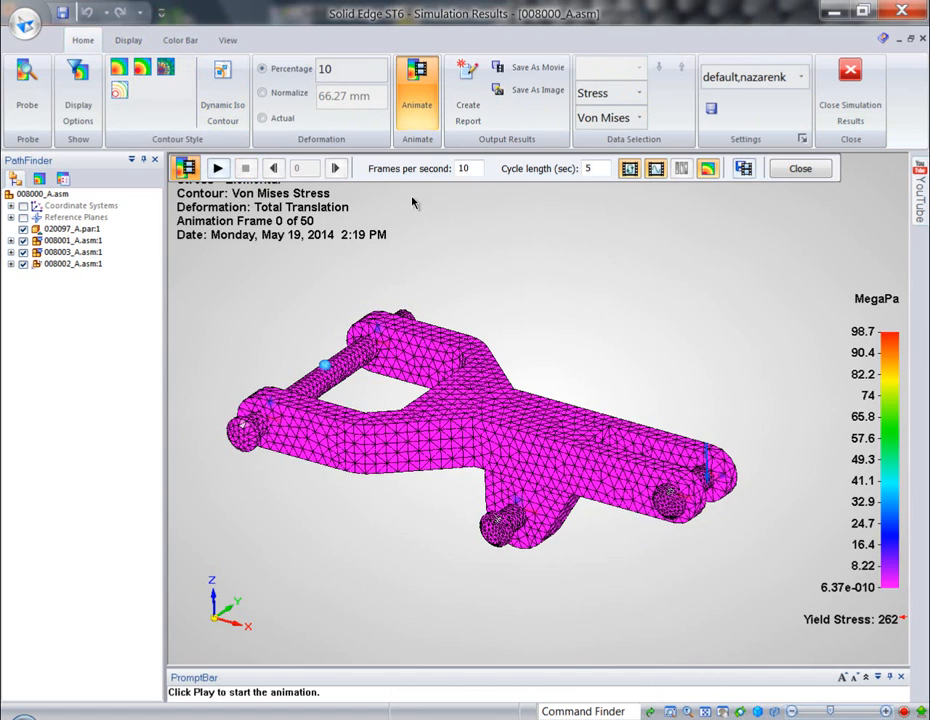
pyautogui.click(795, 169)
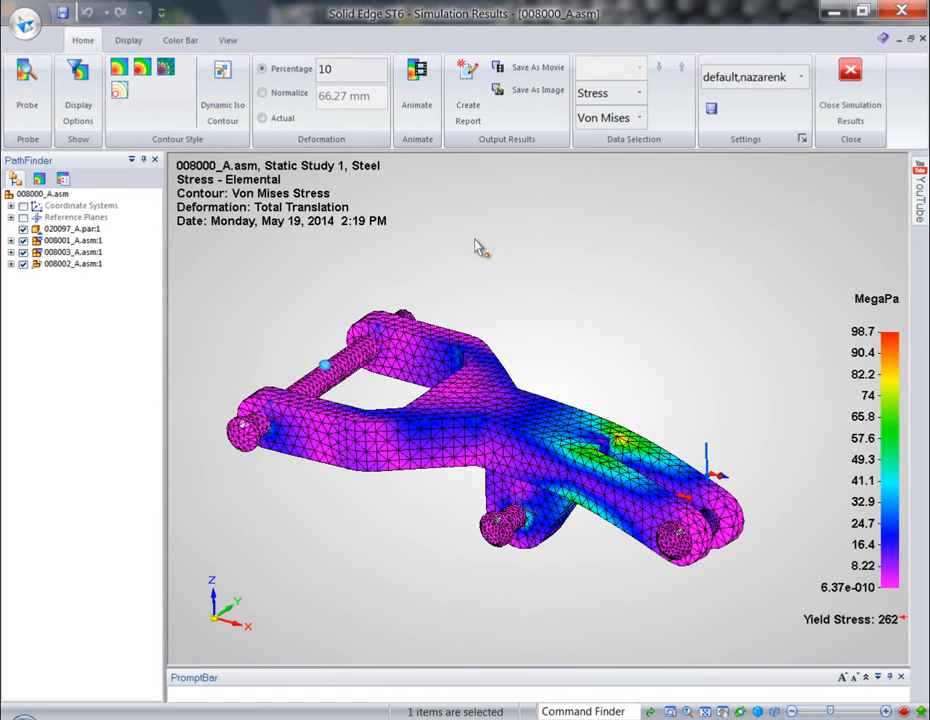
# - Display the Factor of Safety contour with a user-defined color bar scale from 4 to 5
pyautogui.click(639, 118)
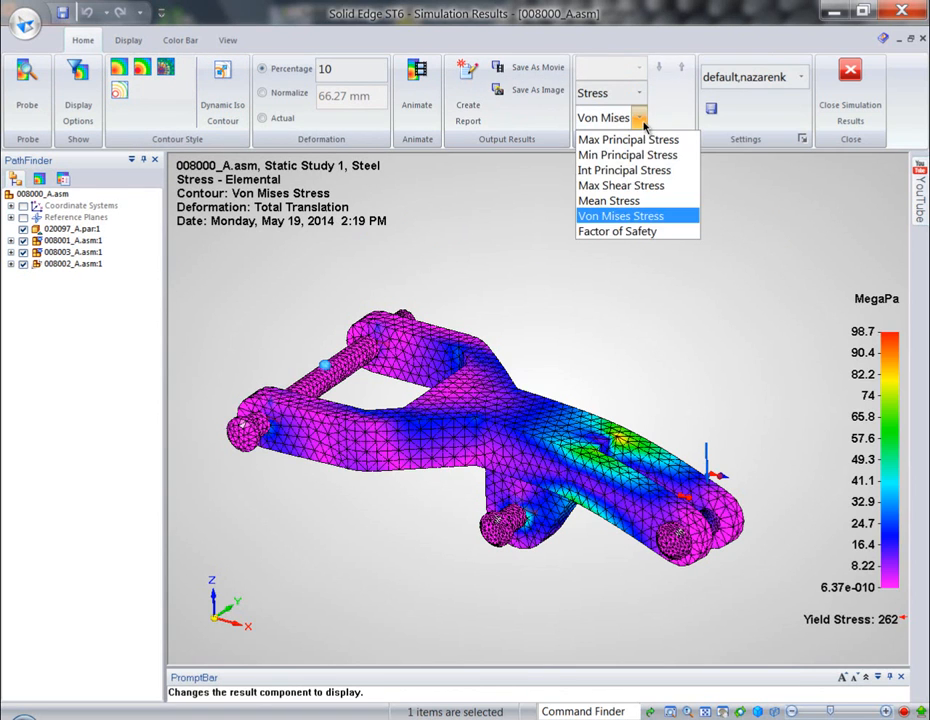
pyautogui.click(628, 232)
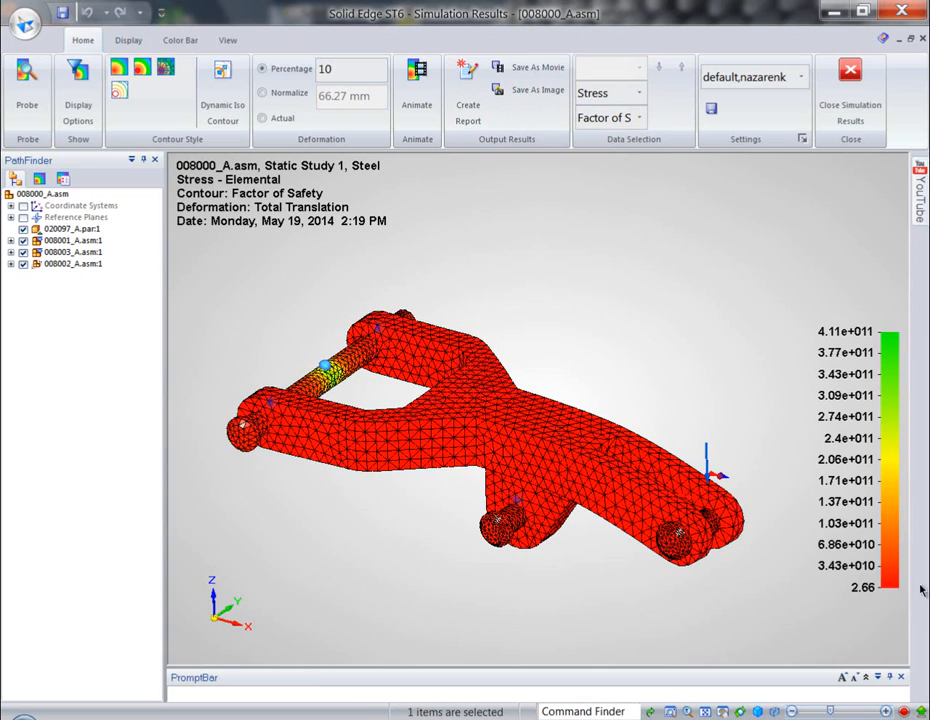
pyautogui.click(176, 42)
pyautogui.click(139, 95)
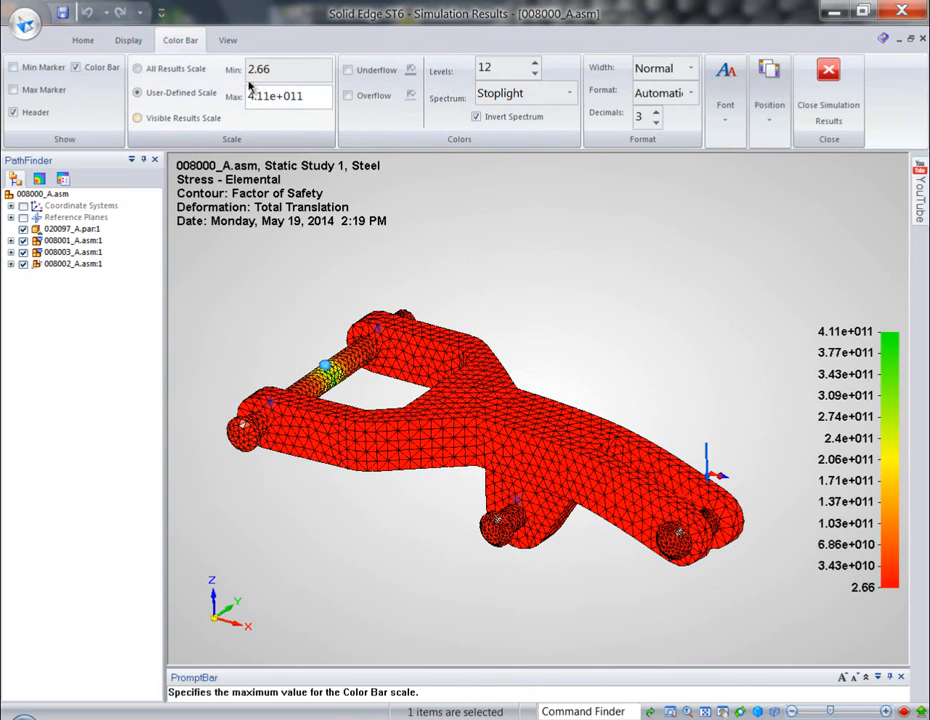
pyautogui.click(257, 74)
pyautogui.click(272, 95)
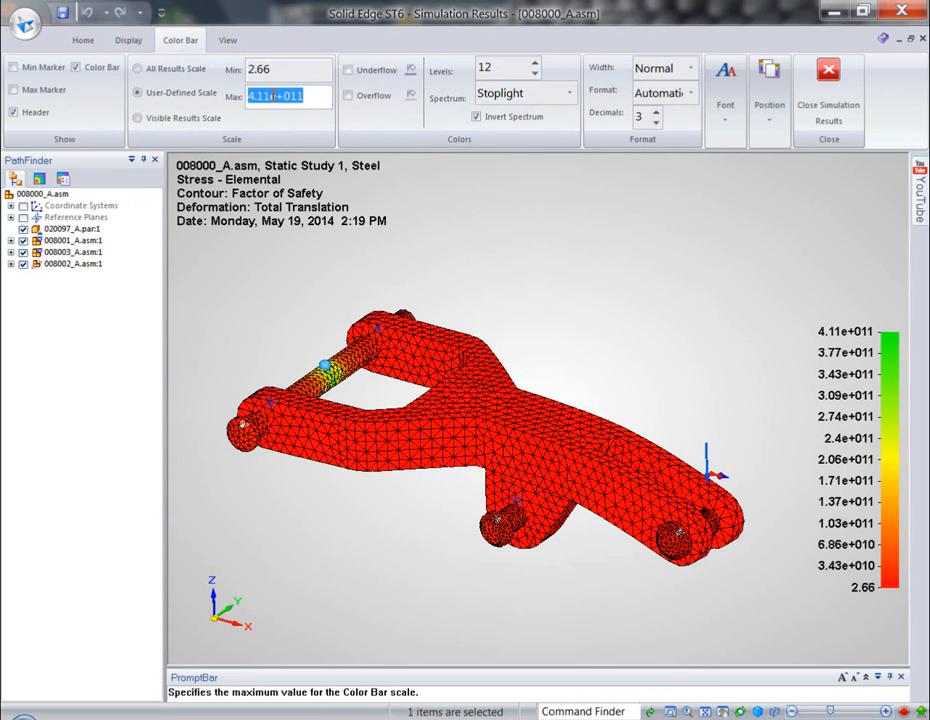
pyautogui.write('4')
pyautogui.press('Tab')
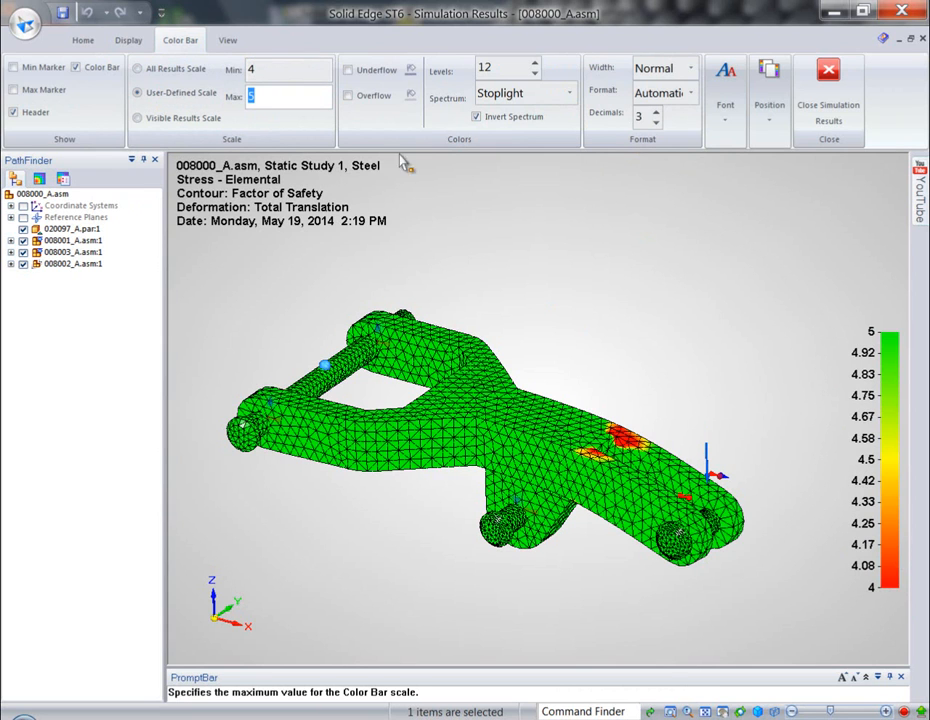
# - Examine the factor of safety contour around the arm's slotted narrow end and close the simulation results
pyautogui.scroll(6, 653, 401)
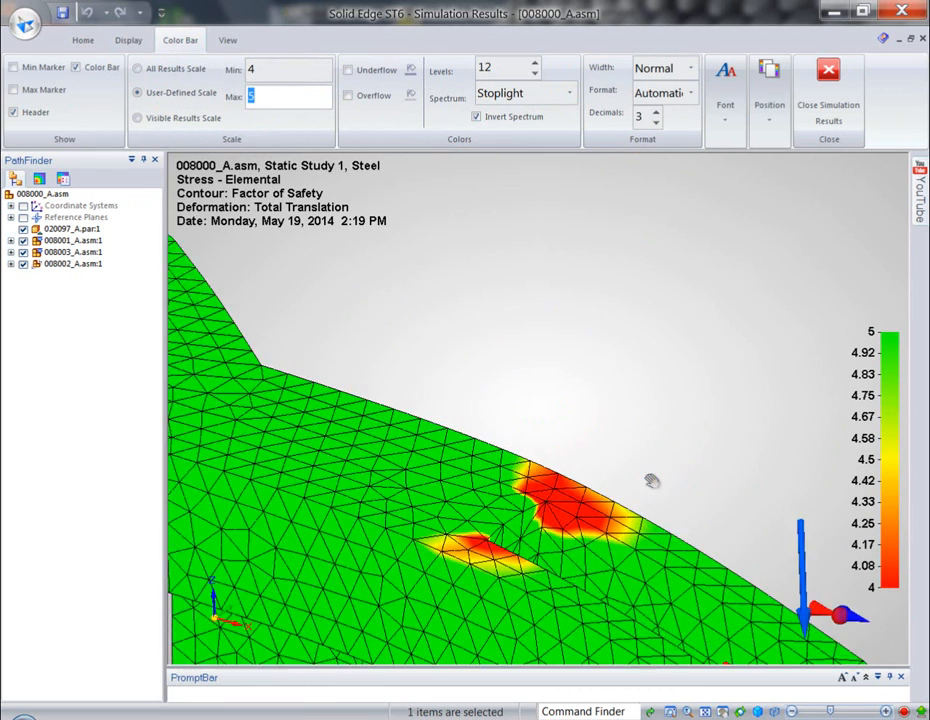
pyautogui.keyDown('shift'); pyautogui.moveTo(652, 482); pyautogui.dragTo(628, 285, button='middle'); pyautogui.keyUp('shift')
pyautogui.scroll(-2, 625, 270)
pyautogui.keyDown('shift'); pyautogui.moveTo(622, 221); pyautogui.dragTo(623, 256, button='middle'); pyautogui.keyUp('shift')
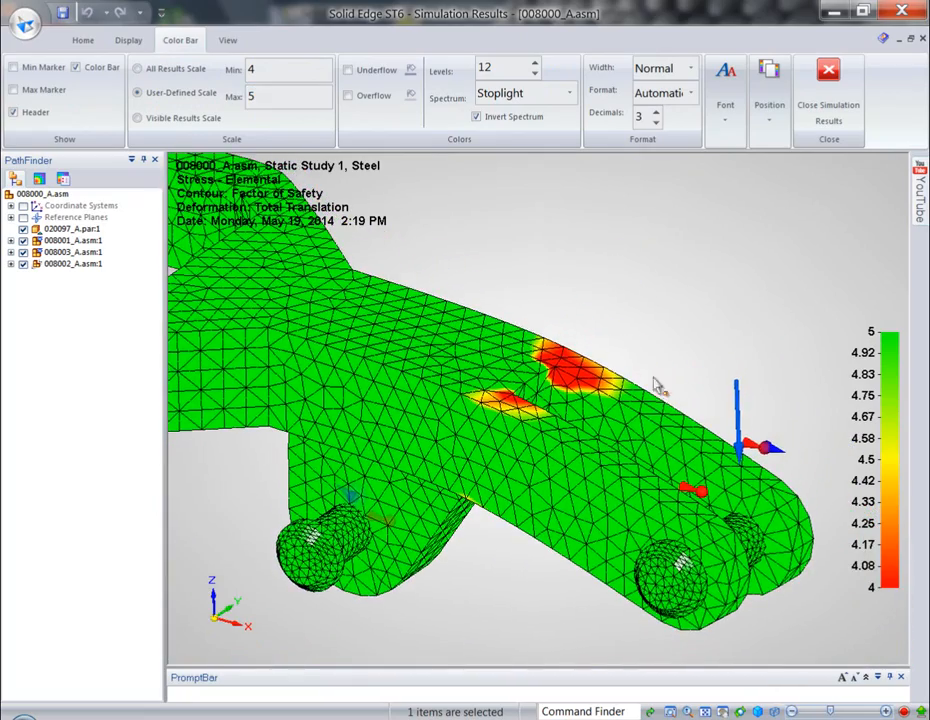
pyautogui.scroll(-5, 620, 280)
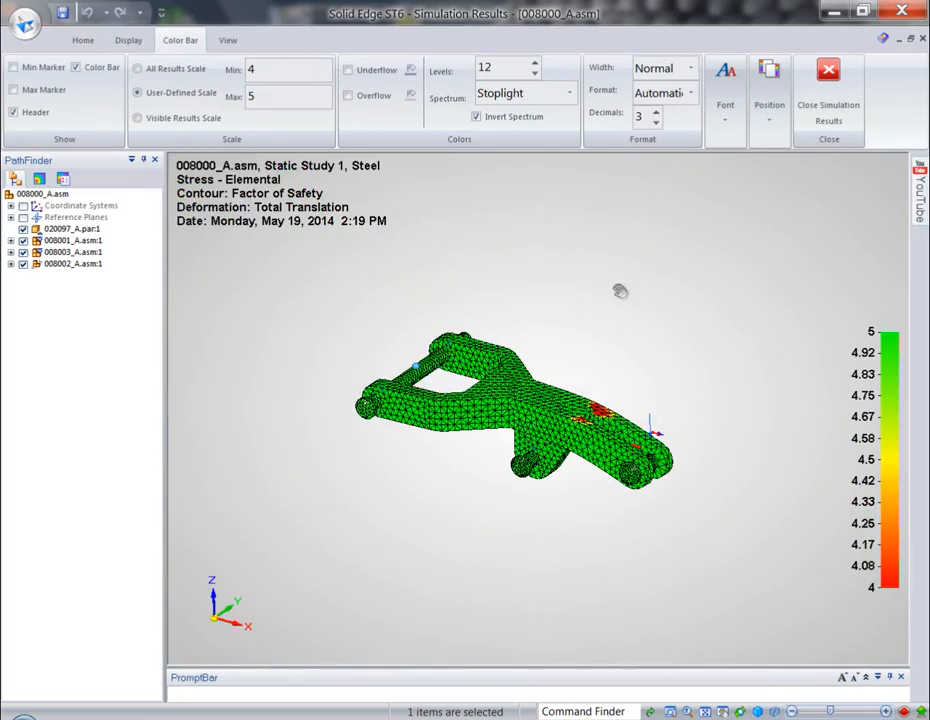
pyautogui.click(828, 75)
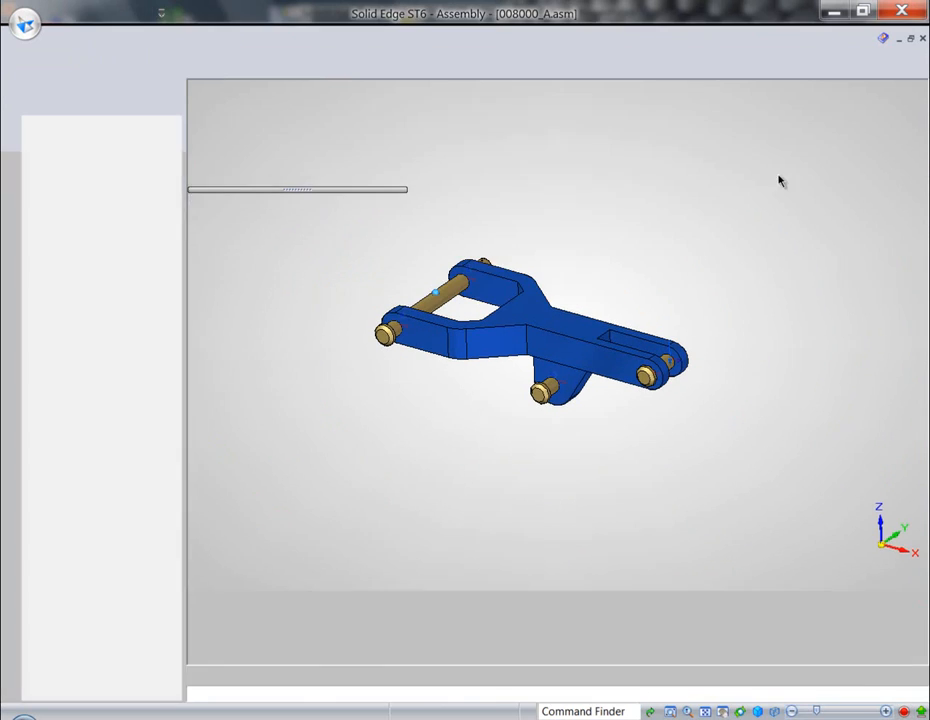
# - Switch the arm 020097_A.par from its simplified version back to the designed version in the assembly
pyautogui.scroll(2, 625, 310)
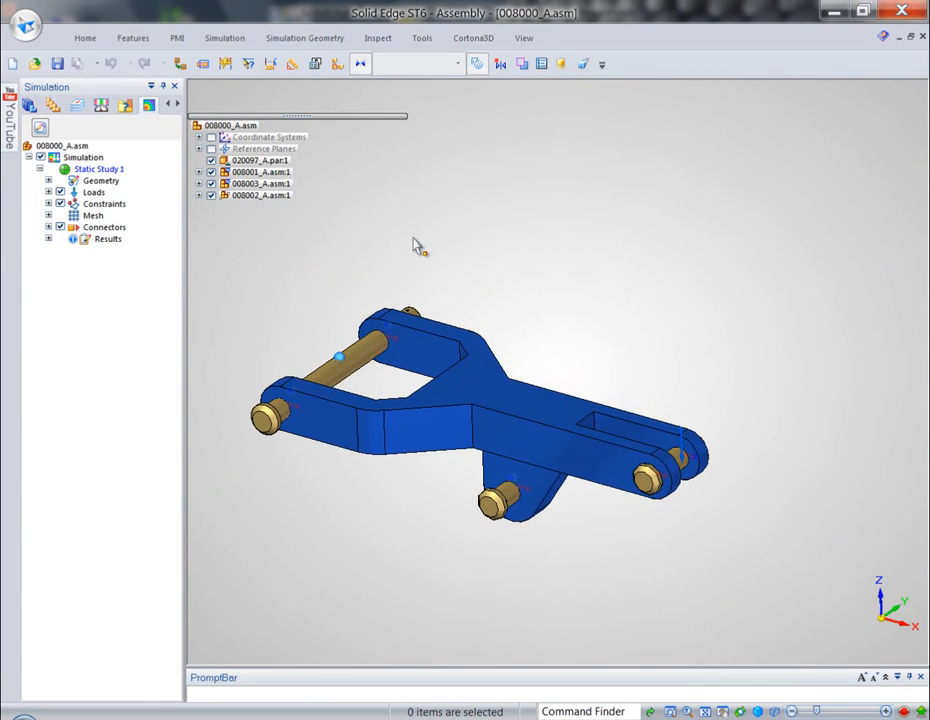
pyautogui.click(459, 388)
pyautogui.rightClick(589, 237)
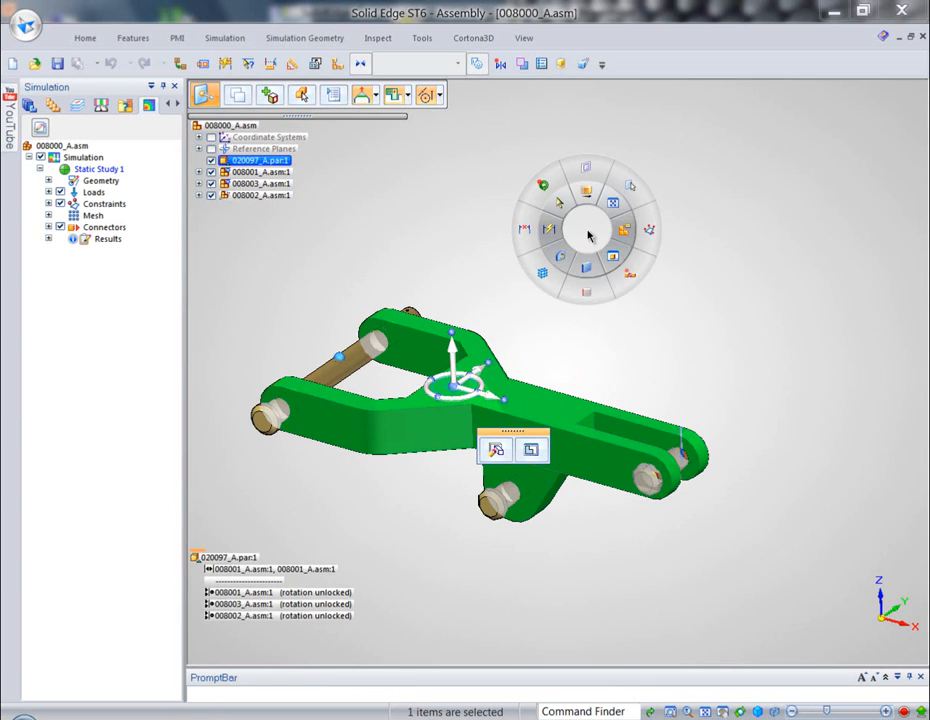
pyautogui.click(561, 254)
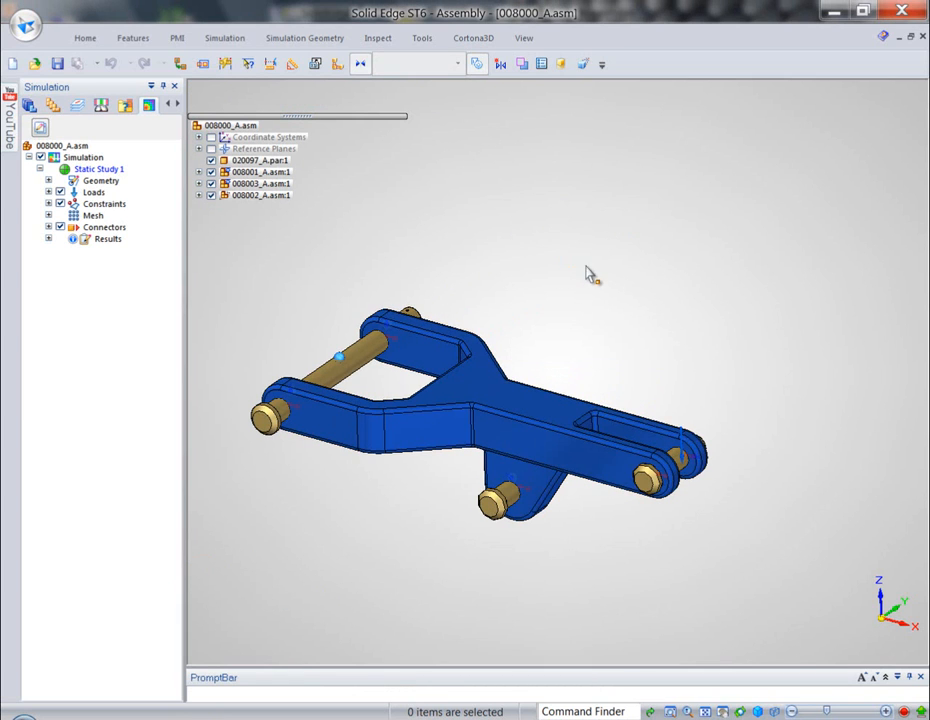
# - Set the thickness of the wide fork's prongs to 50 mm through the dimension on the far prong
pyautogui.moveTo(536, 307); pyautogui.dragTo(666, 313, button='middle')
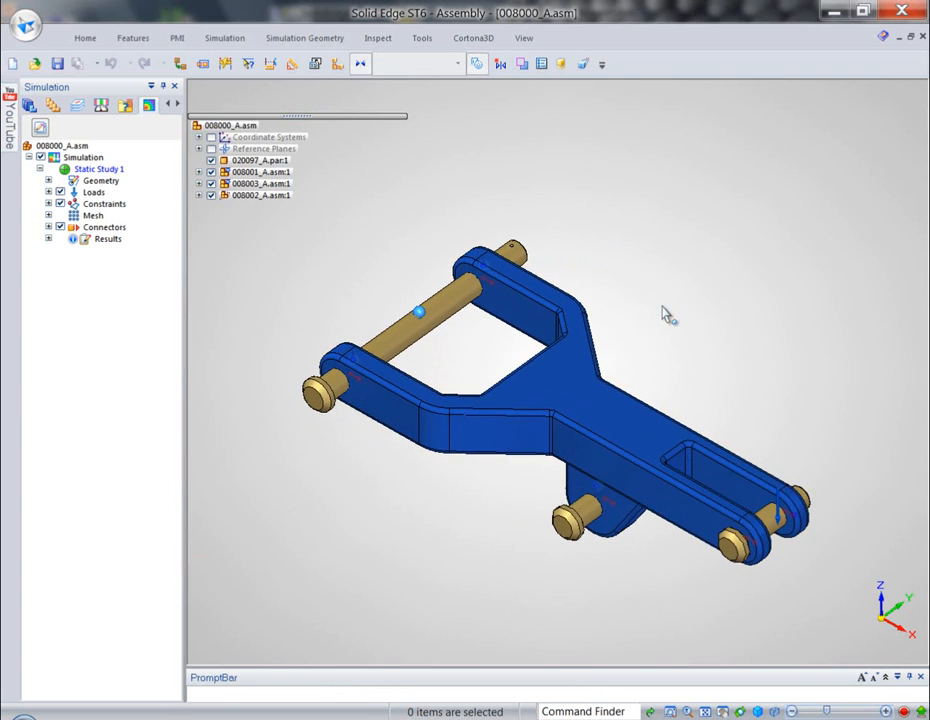
pyautogui.click(510, 325)
pyautogui.click(426, 226)
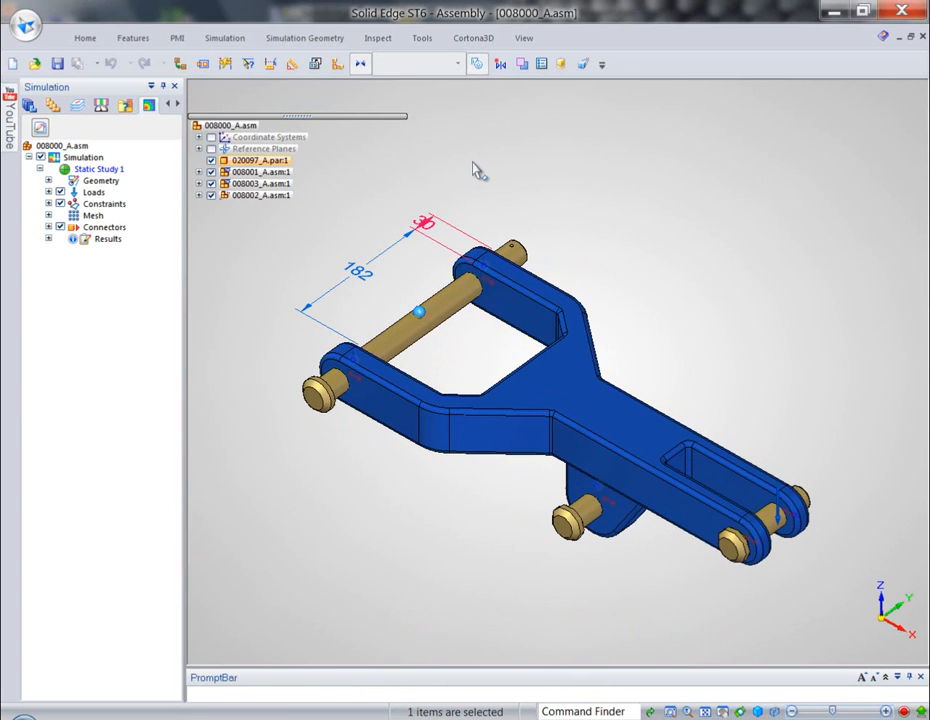
pyautogui.write('50')
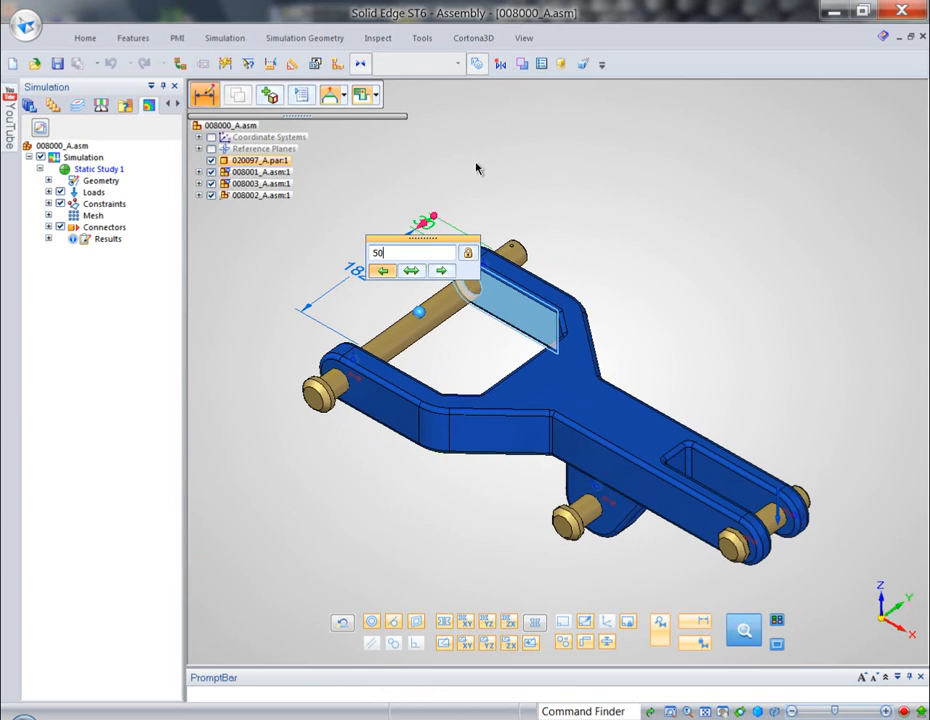
pyautogui.press('Return')
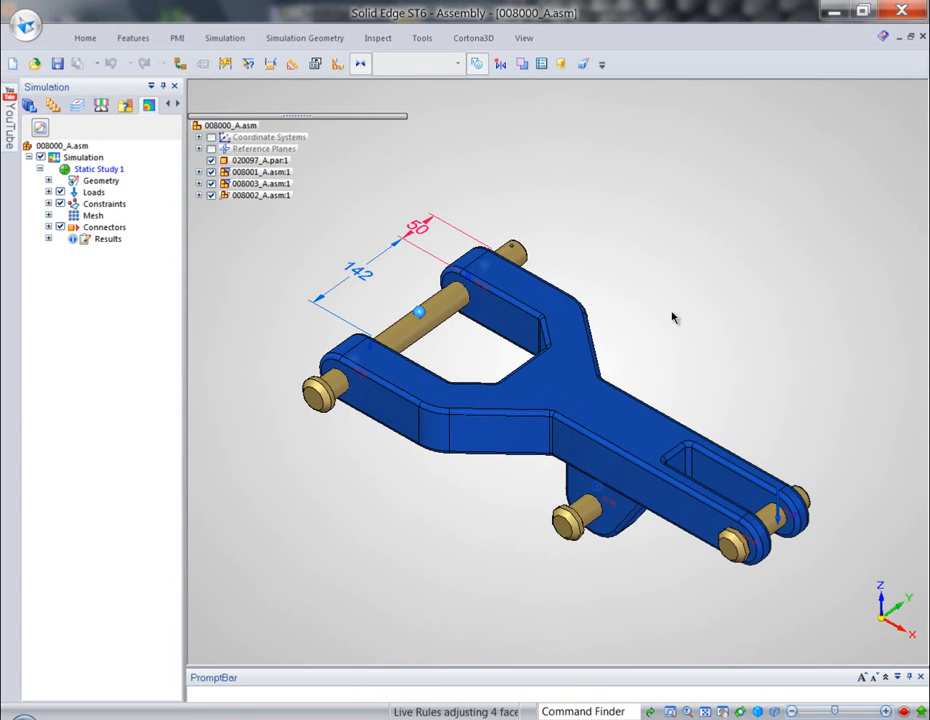
pyautogui.press('Escape')
# - Move the inner end face of the slot in the narrow end 50 mm toward the pin
pyautogui.scroll(-2, 676, 331)
pyautogui.keyDown('shift'); pyautogui.moveTo(676, 331); pyautogui.dragTo(589, 240, button='middle'); pyautogui.keyUp('shift')
pyautogui.scroll(2, 611, 292)
pyautogui.keyDown('shift'); pyautogui.moveTo(611, 292); pyautogui.dragTo(654, 332, button='middle'); pyautogui.keyUp('shift')
pyautogui.click(616, 421)
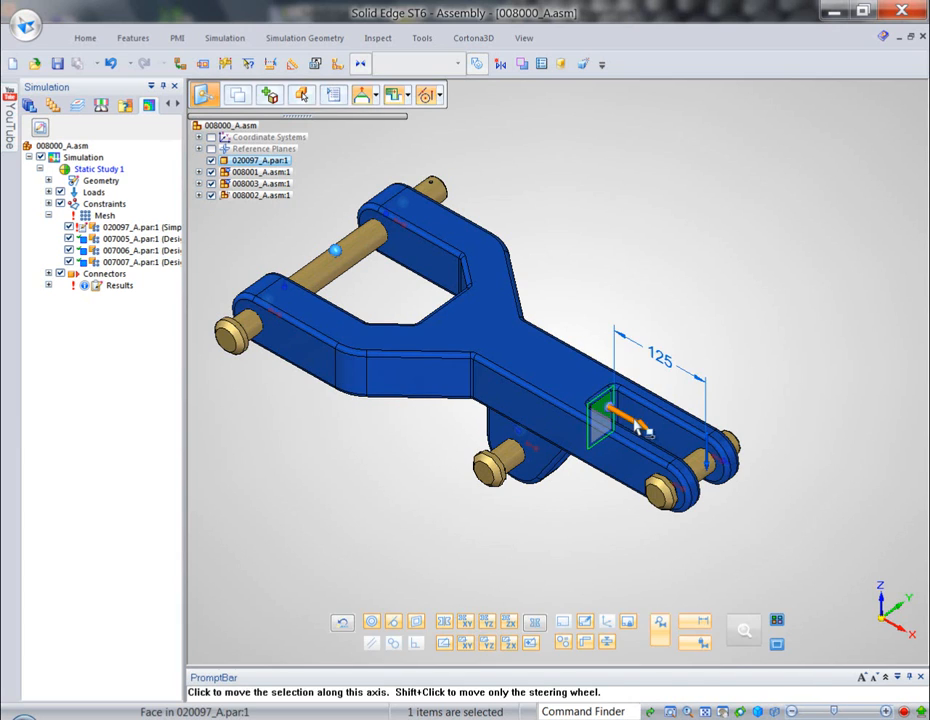
pyautogui.click(621, 410)
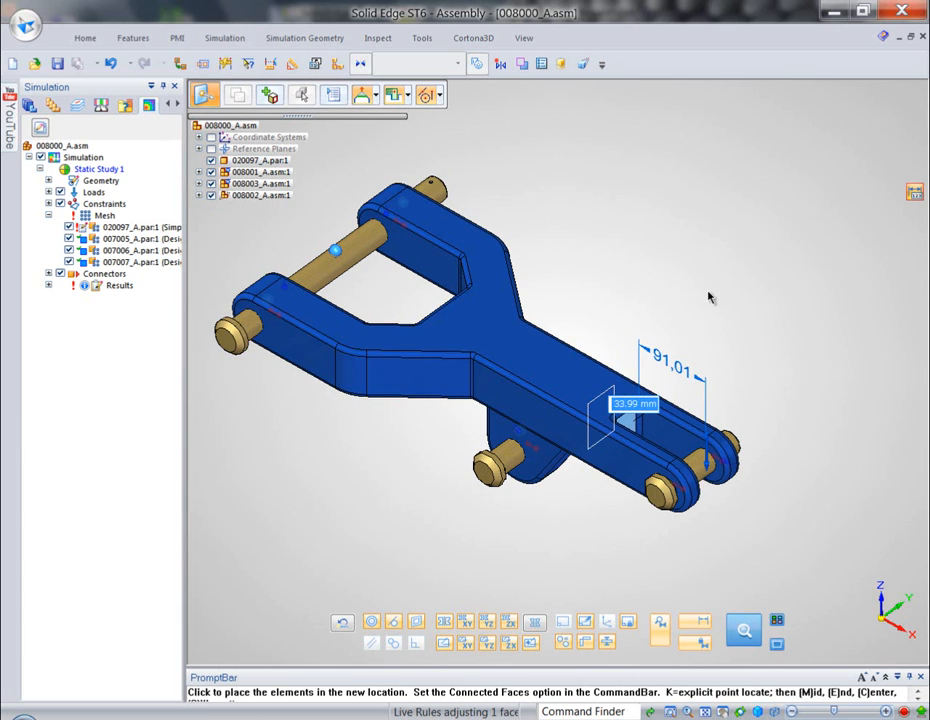
pyautogui.write('50')
pyautogui.press('Return')
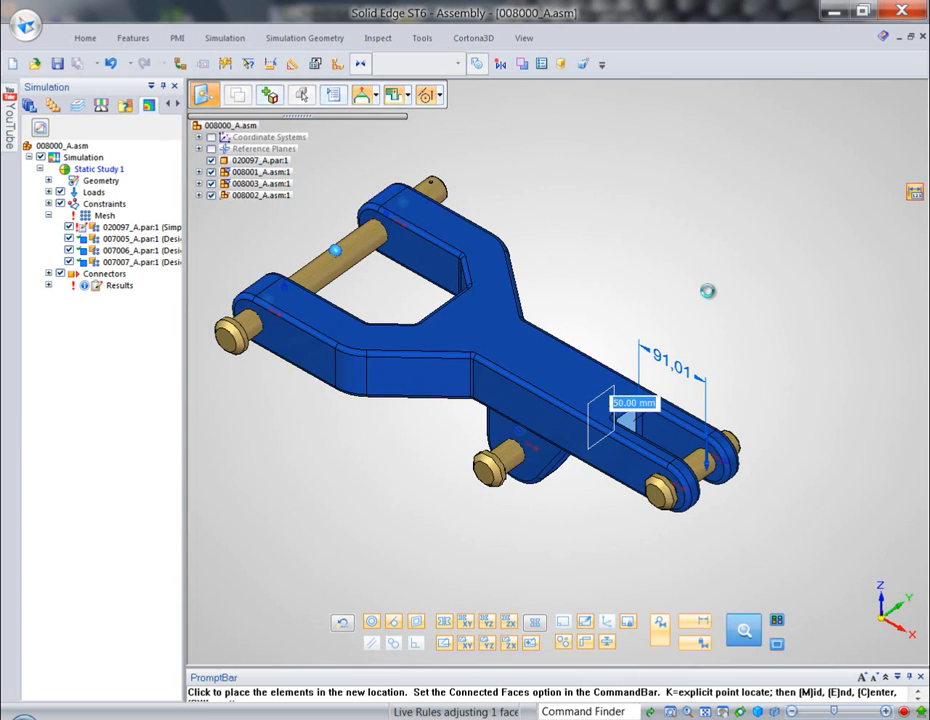
# - Rotate the slanted end face of the lug under the arm about the lug's pin hole, widening the lug toward the narrow end
pyautogui.press('Escape')
pyautogui.moveTo(585, 550); pyautogui.dragTo(646, 542, button='middle')
pyautogui.scroll(3, 646, 542)
pyautogui.click(670, 470)
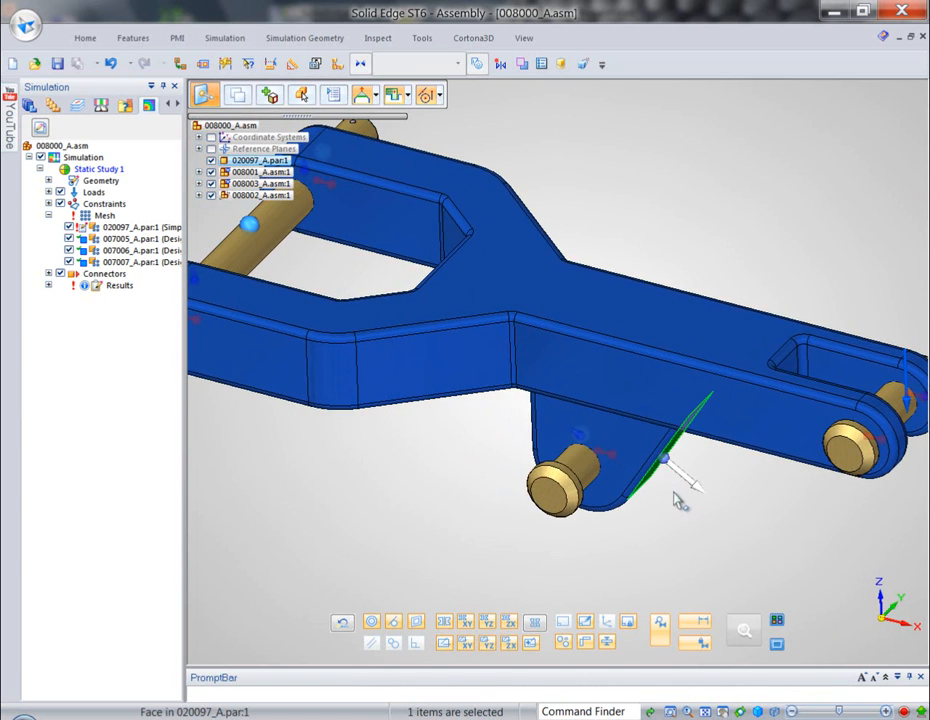
pyautogui.click(663, 512)
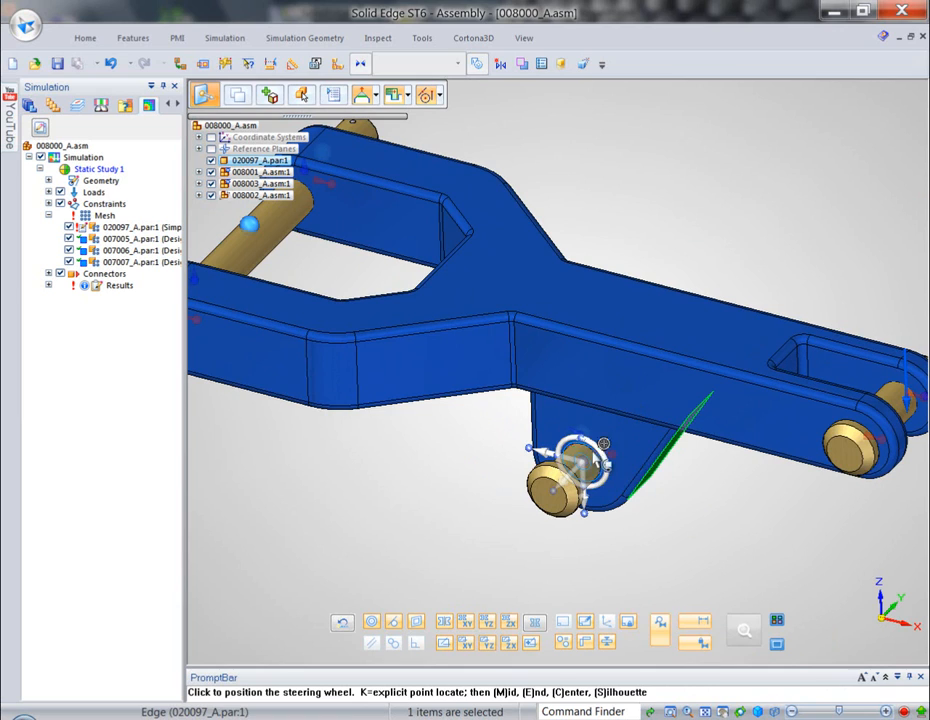
pyautogui.click(589, 455)
pyautogui.click(602, 455)
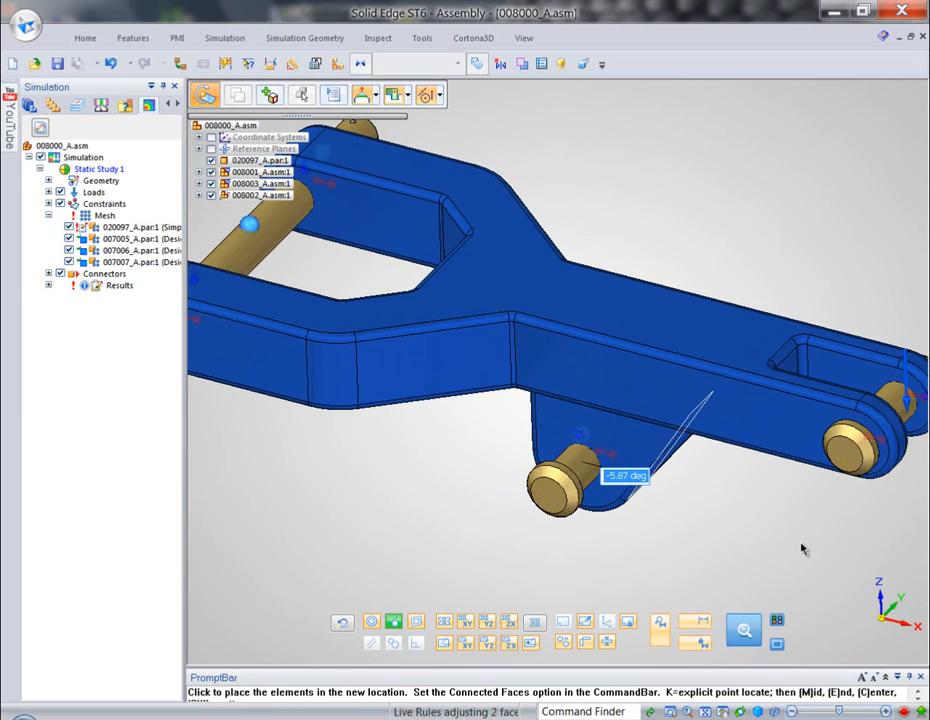
pyautogui.write('0')
pyautogui.press('Return')
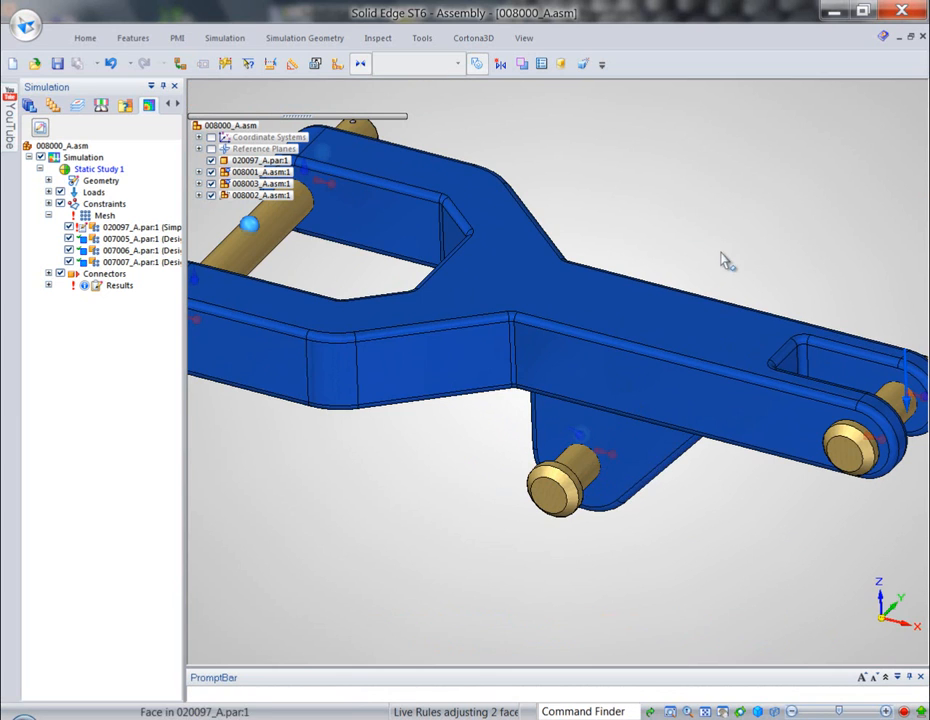
pyautogui.scroll(-3, 721, 250)
pyautogui.press('Escape')
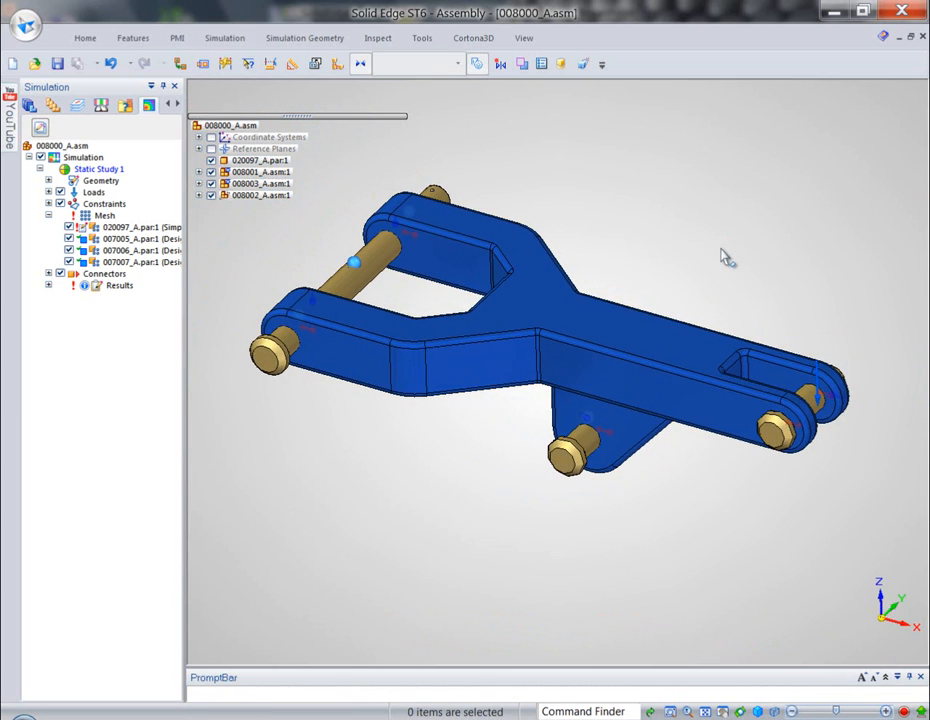
# - Offset the arm's large upper face outward by 10 mm to thicken the arm
pyautogui.click(630, 342)
pyautogui.click(624, 307)
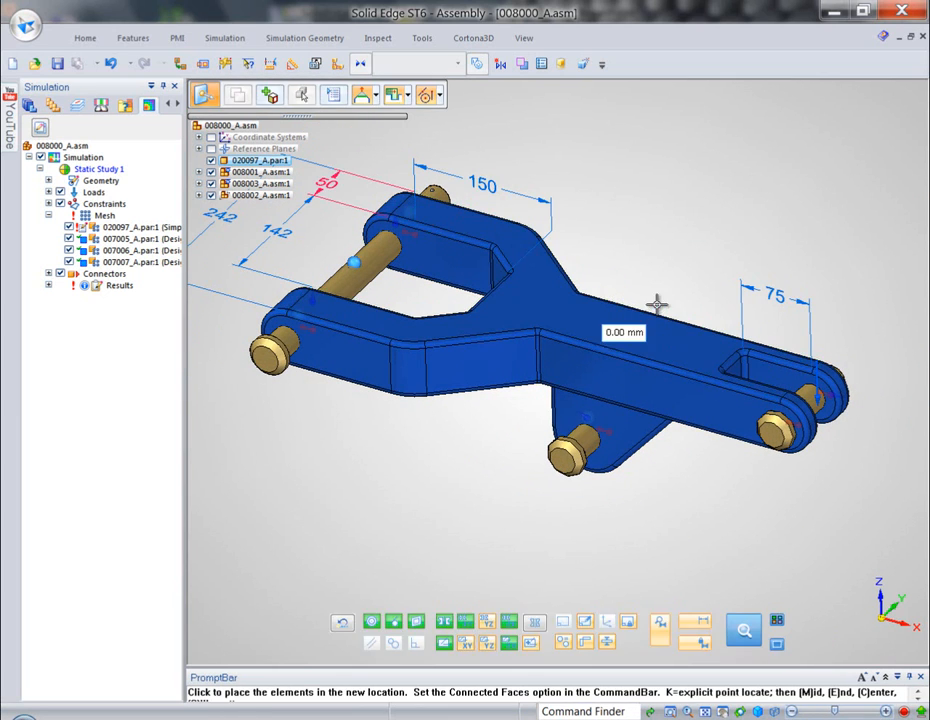
pyautogui.write('10')
pyautogui.press('Return')
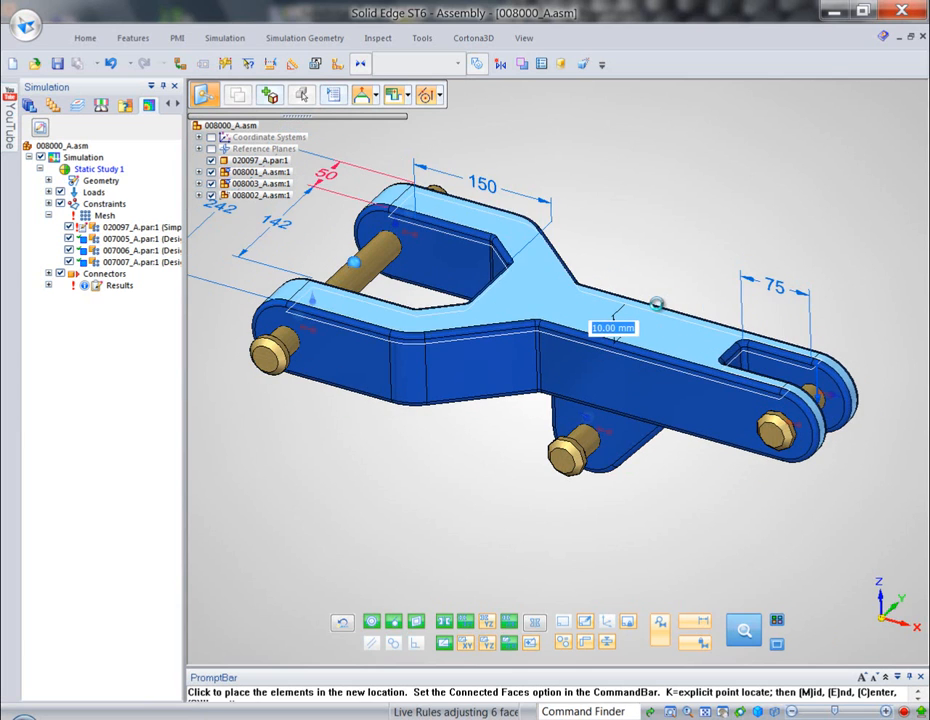
pyautogui.press('Escape')
pyautogui.scroll(-2, 668, 240)
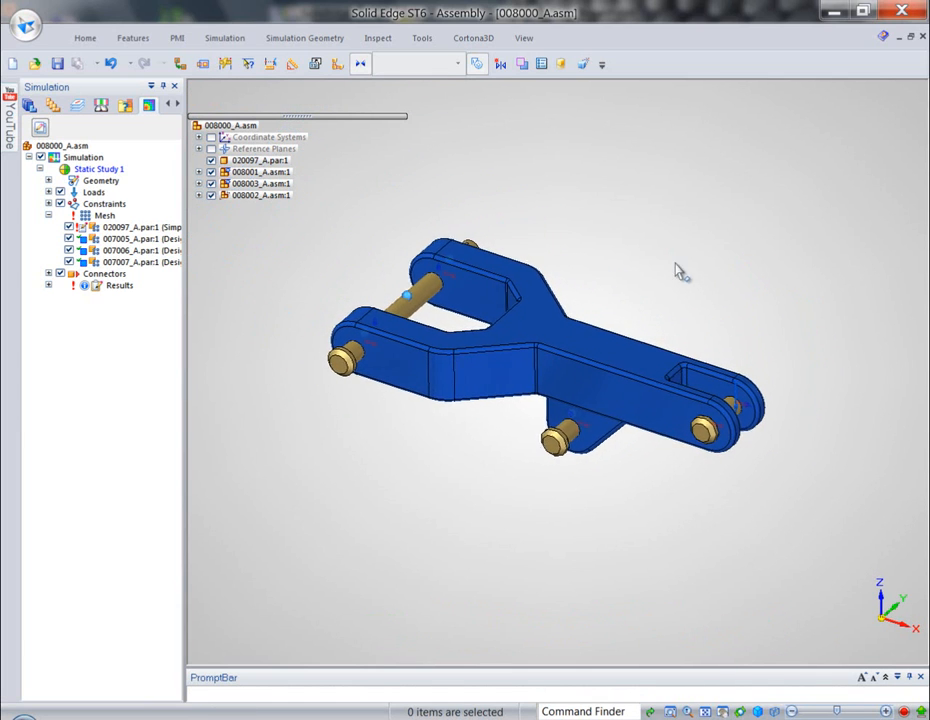
# - Solve Static Study 1 again and switch the stress results contour from Von Mises to Factor of Safety
pyautogui.rightClick(89, 170)
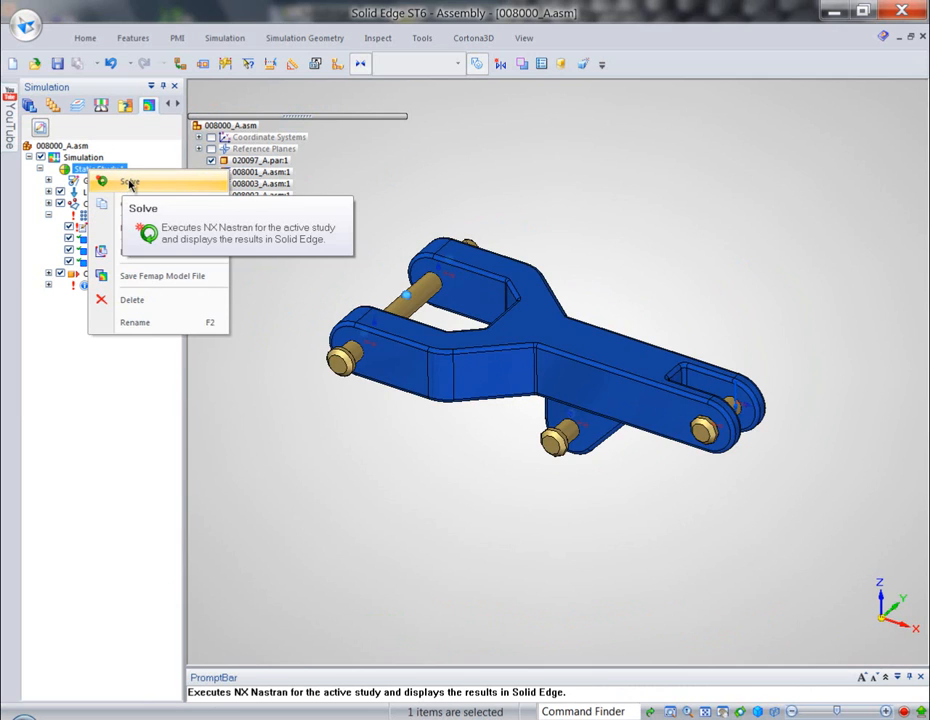
pyautogui.click(126, 182)
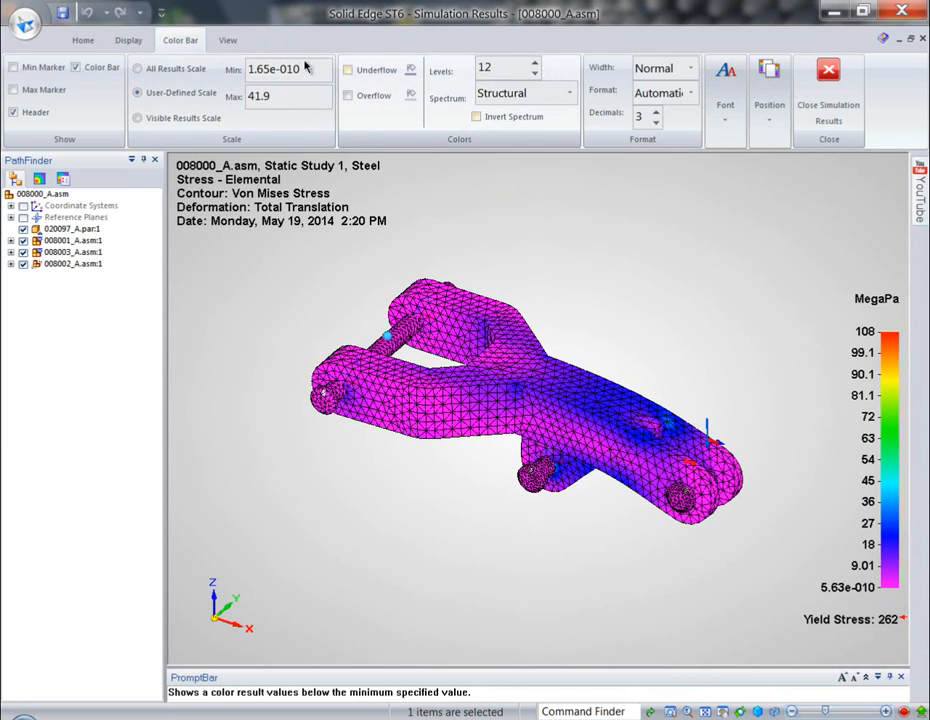
pyautogui.click(85, 41)
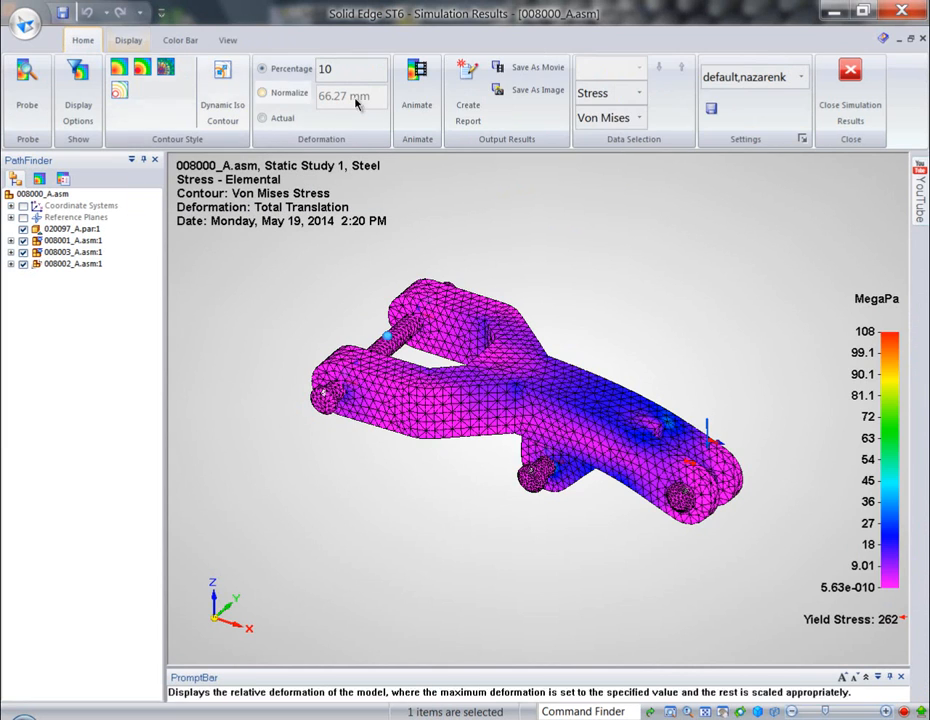
pyautogui.click(638, 118)
pyautogui.click(614, 230)
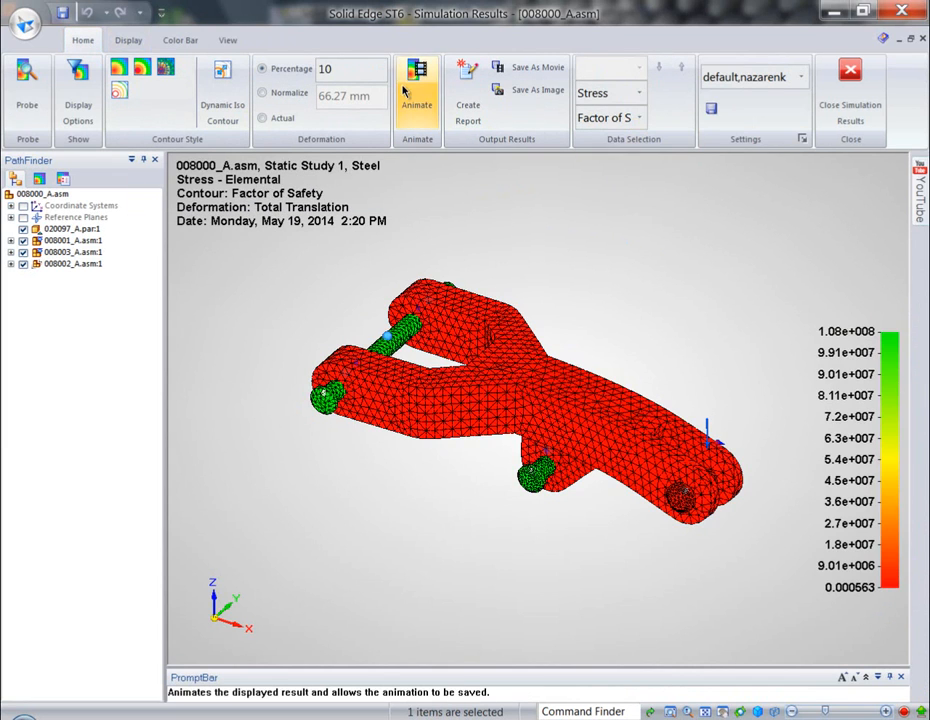
# - Set the factor of safety color scale to a maximum of 5 and a minimum of 4
pyautogui.click(180, 40)
pyautogui.doubleClick(289, 74)
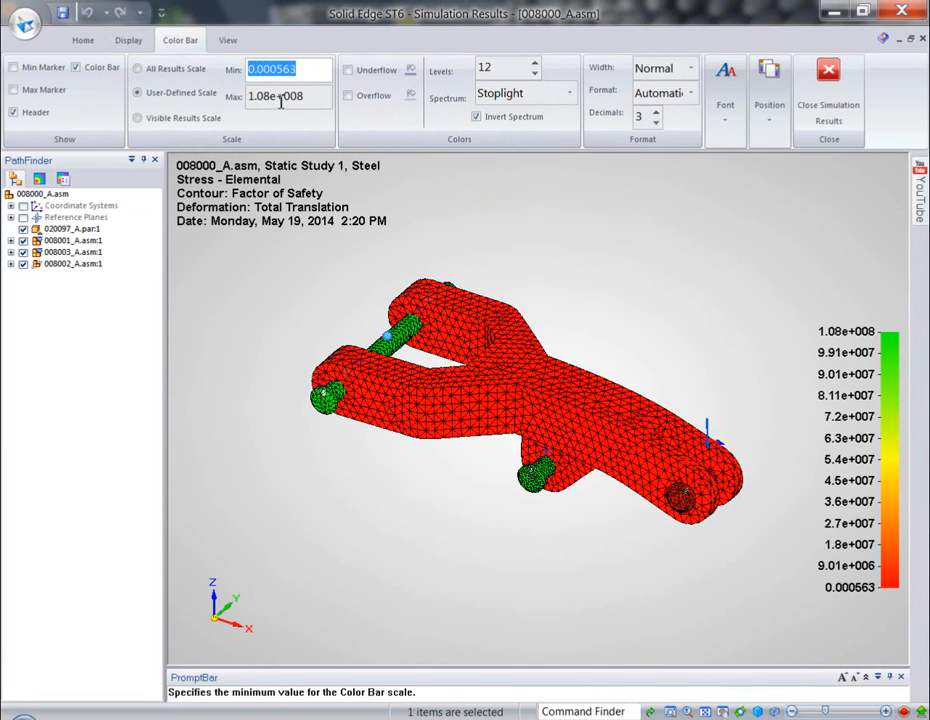
pyautogui.doubleClick(281, 100)
pyautogui.write('5')
pyautogui.click(281, 69)
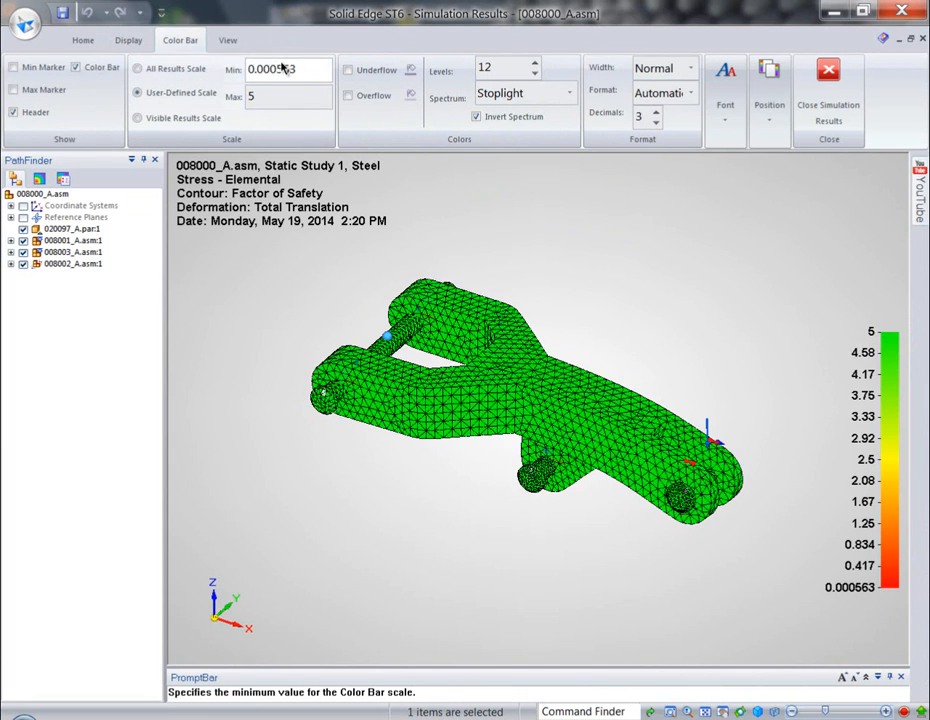
pyautogui.doubleClick(281, 69)
pyautogui.write('4')
pyautogui.press('Tab')
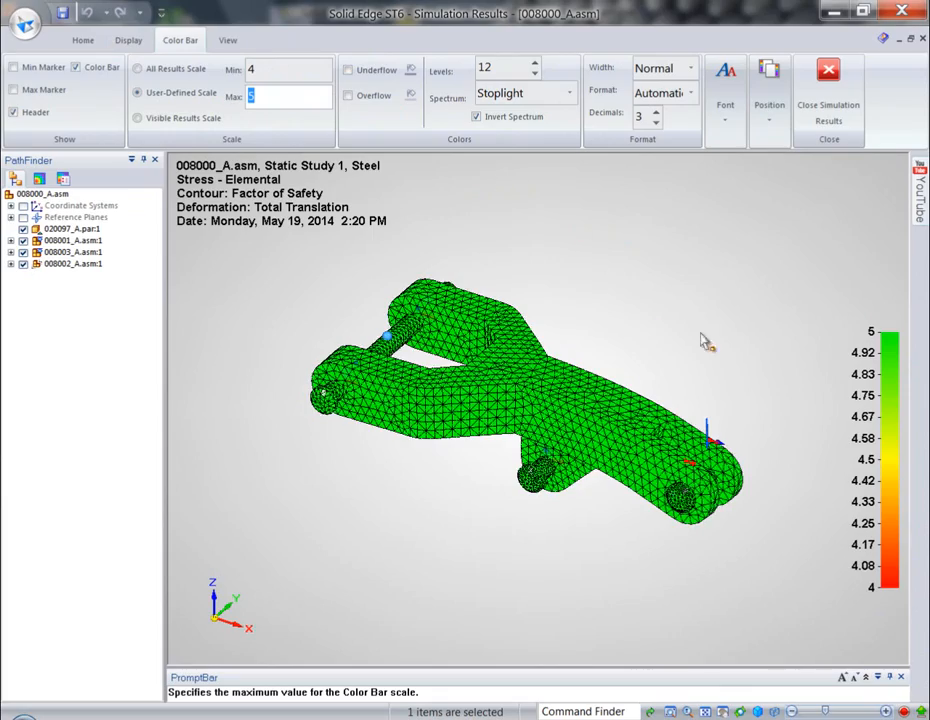
# - Hide the connectors, constraints and loads of Static Study 1 in the simulation results
pyautogui.scroll(4, 751, 400)
pyautogui.scroll(3, 747, 458)
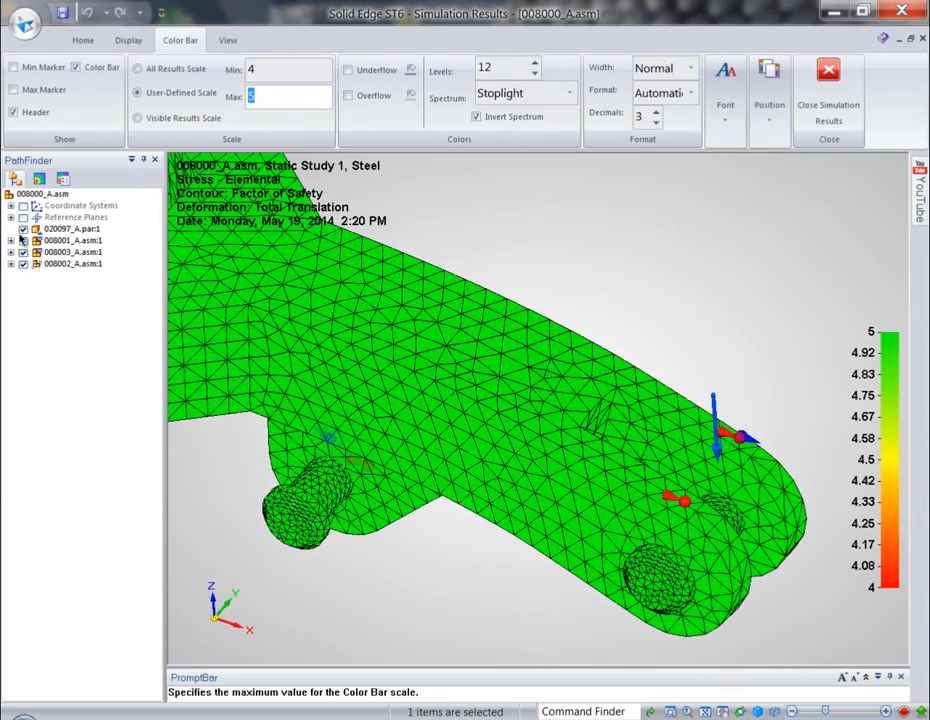
pyautogui.click(39, 179)
pyautogui.click(41, 347)
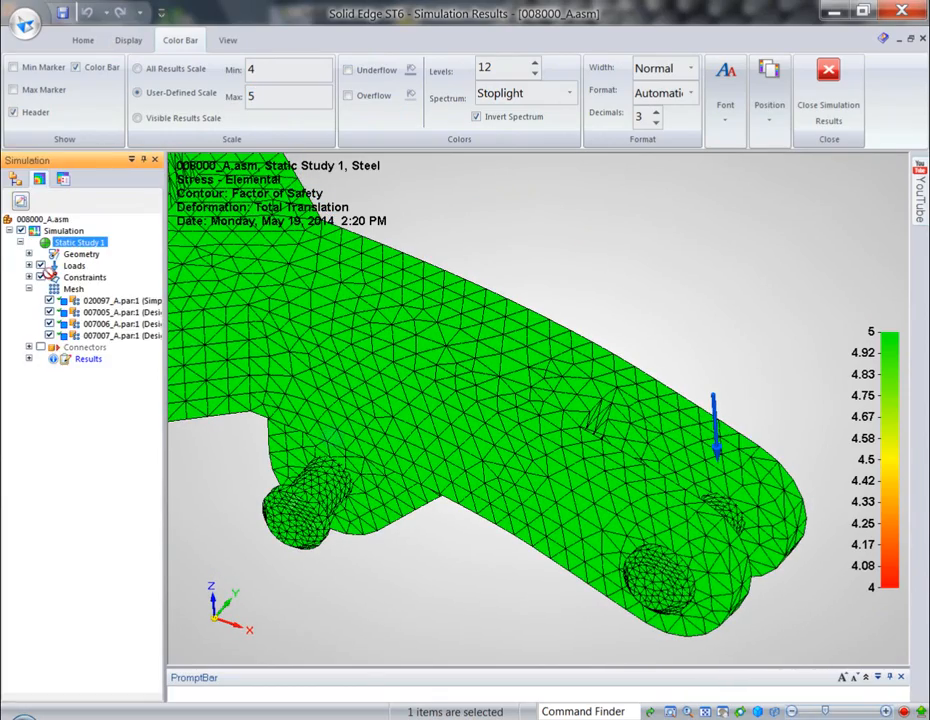
pyautogui.click(40, 277)
pyautogui.click(40, 265)
pyautogui.moveTo(343, 270); pyautogui.dragTo(785, 237, button='middle')
pyautogui.scroll(-3, 530, 249)
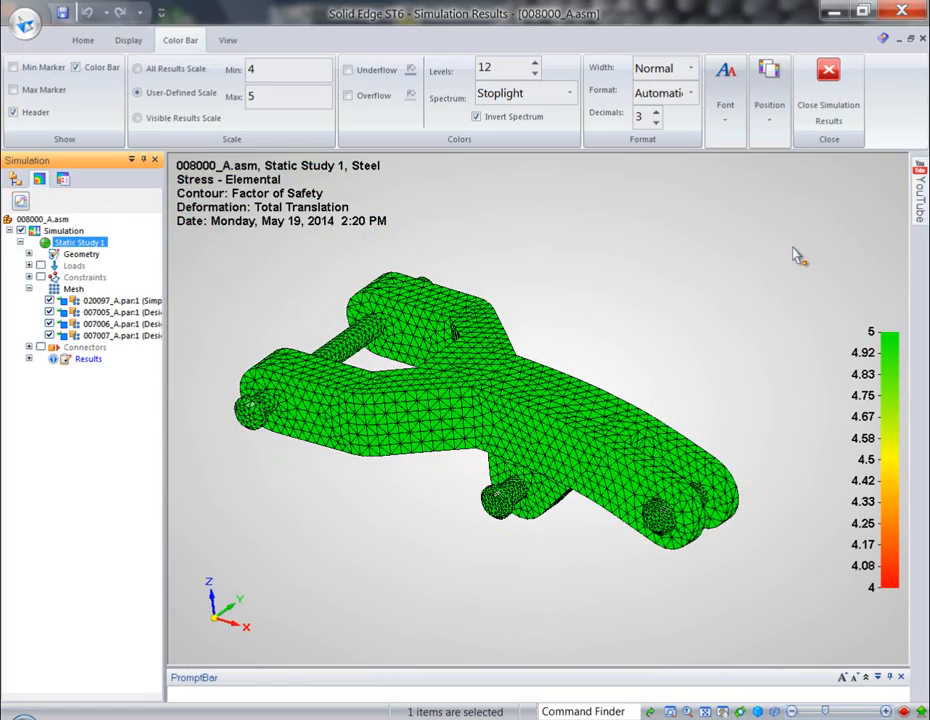